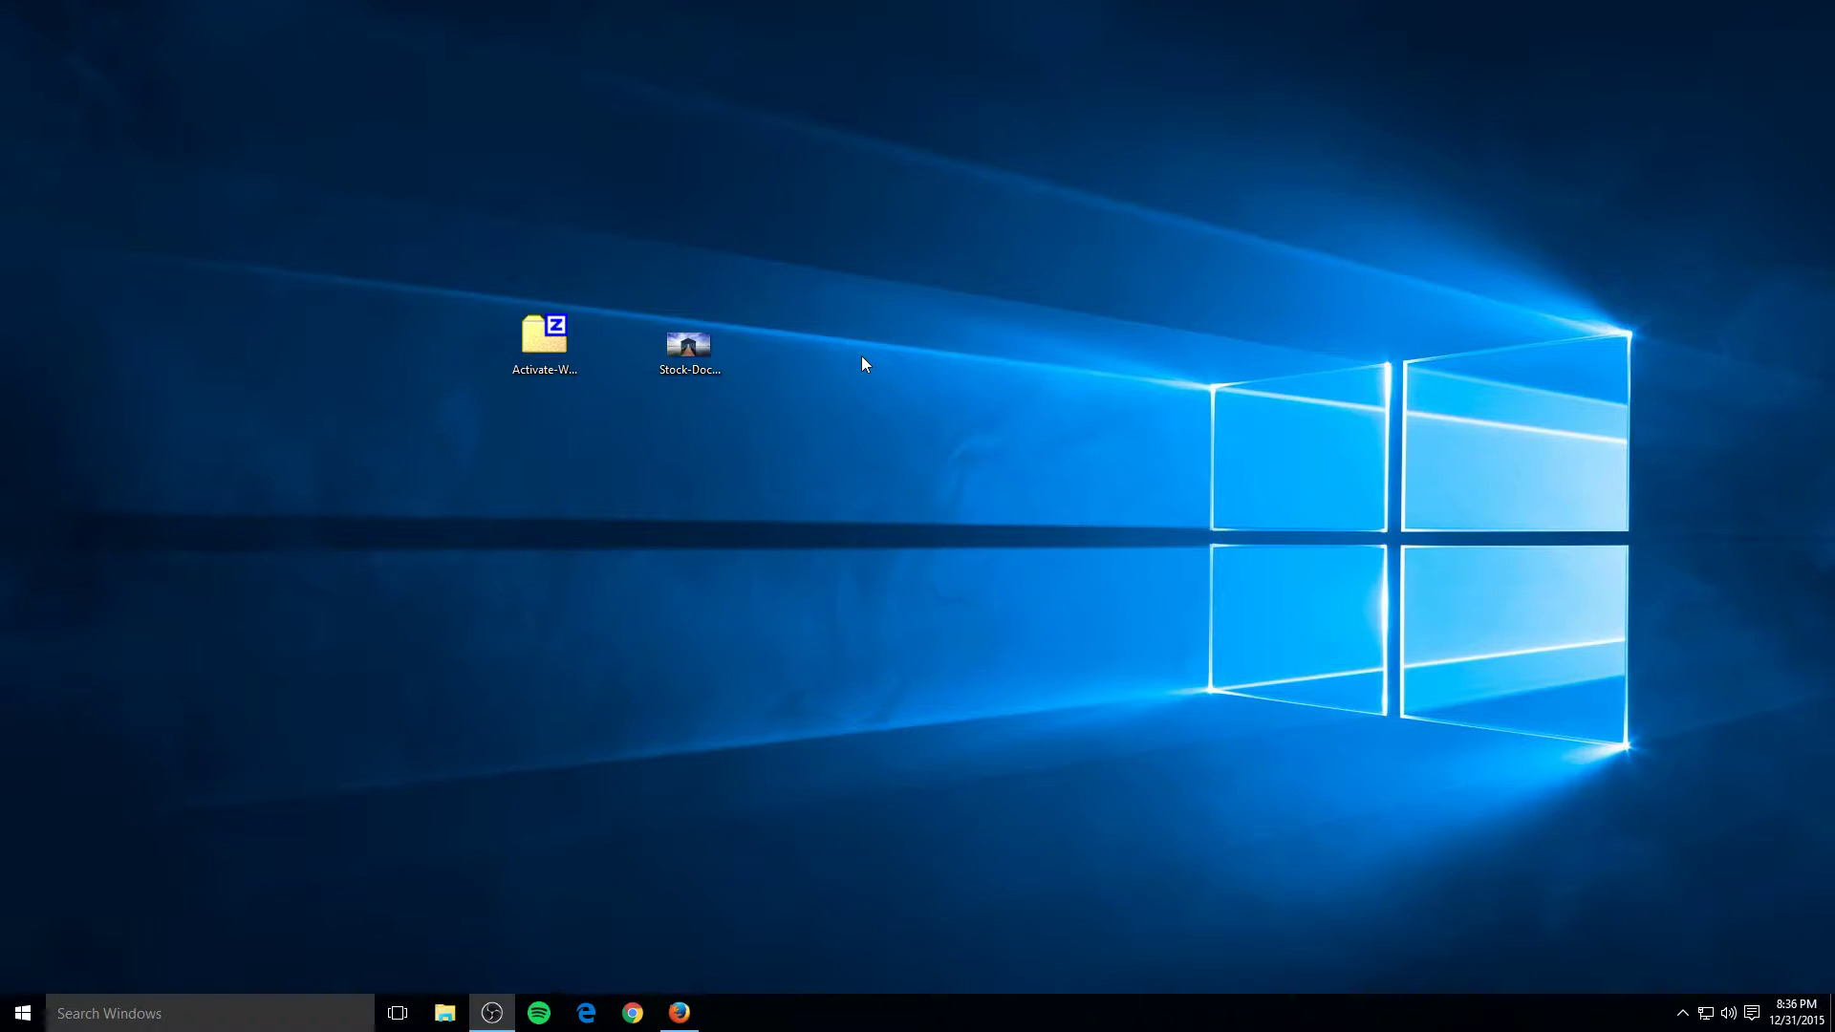
Open the app chooser for Stock-Dock-House.jpg and try opening it with Windows Photo Viewer.
right_click(691, 347)
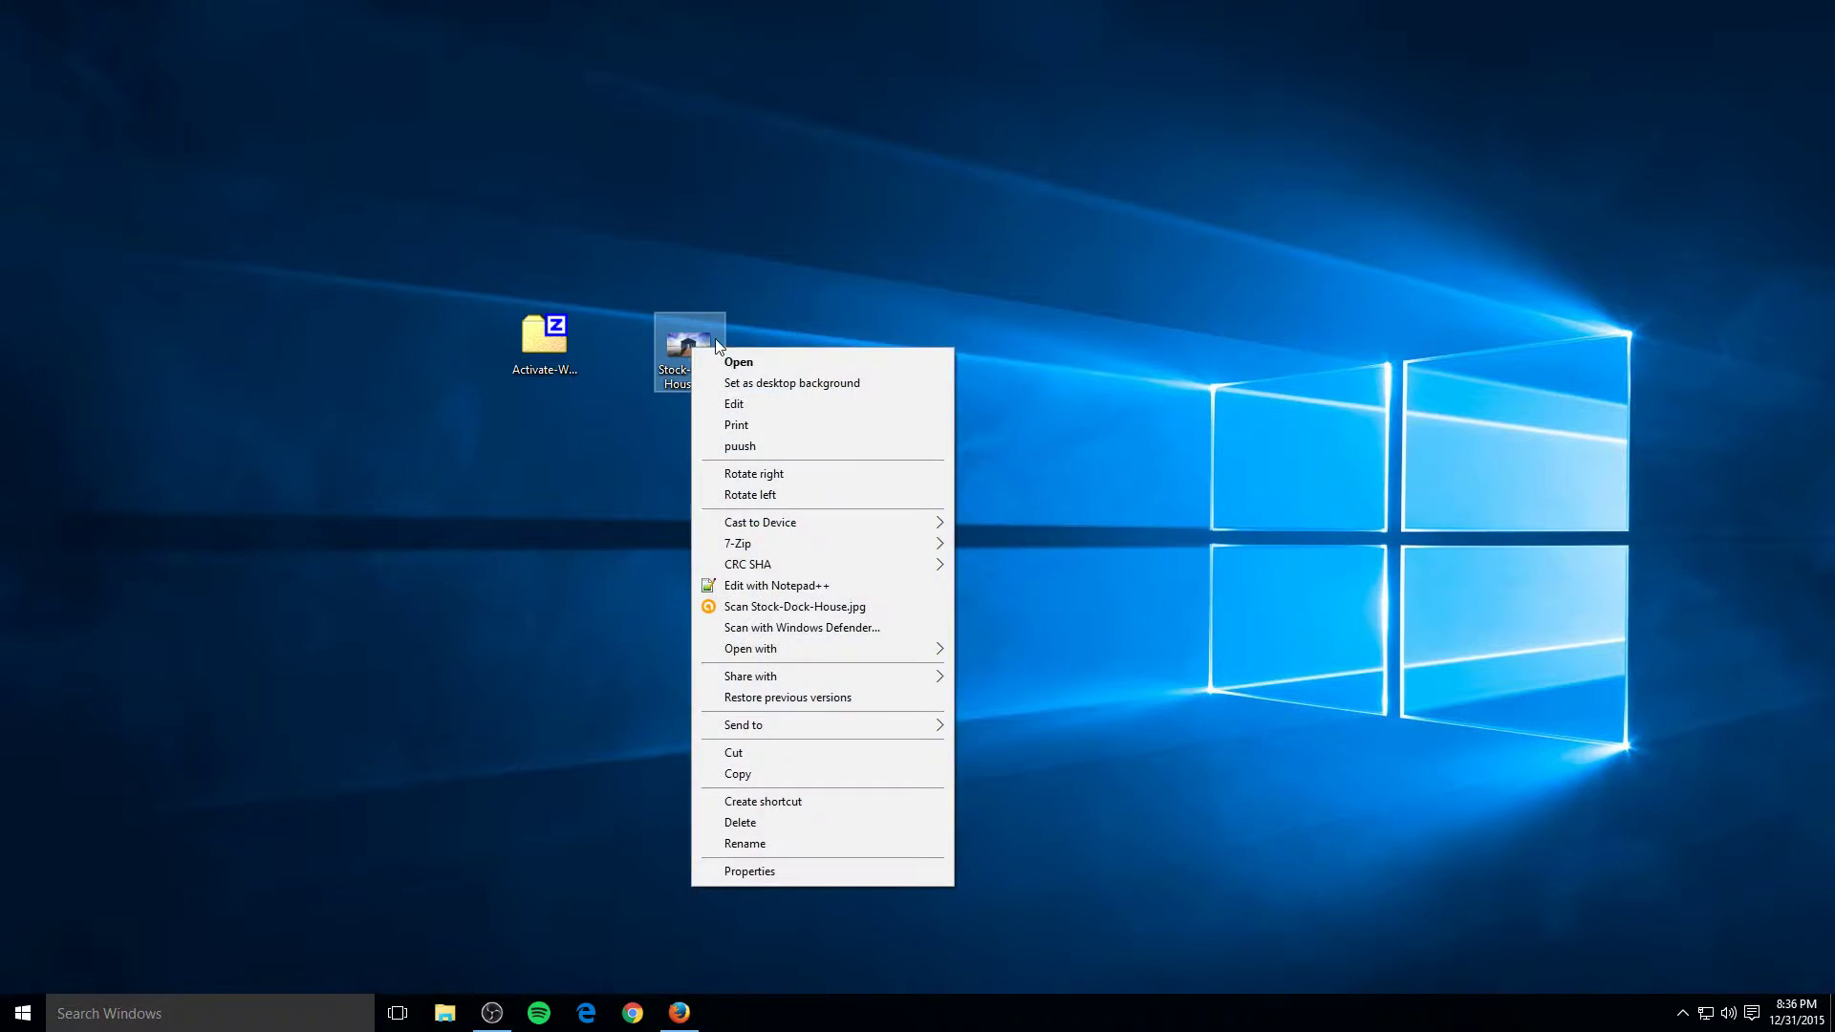
mouse_move(856, 645)
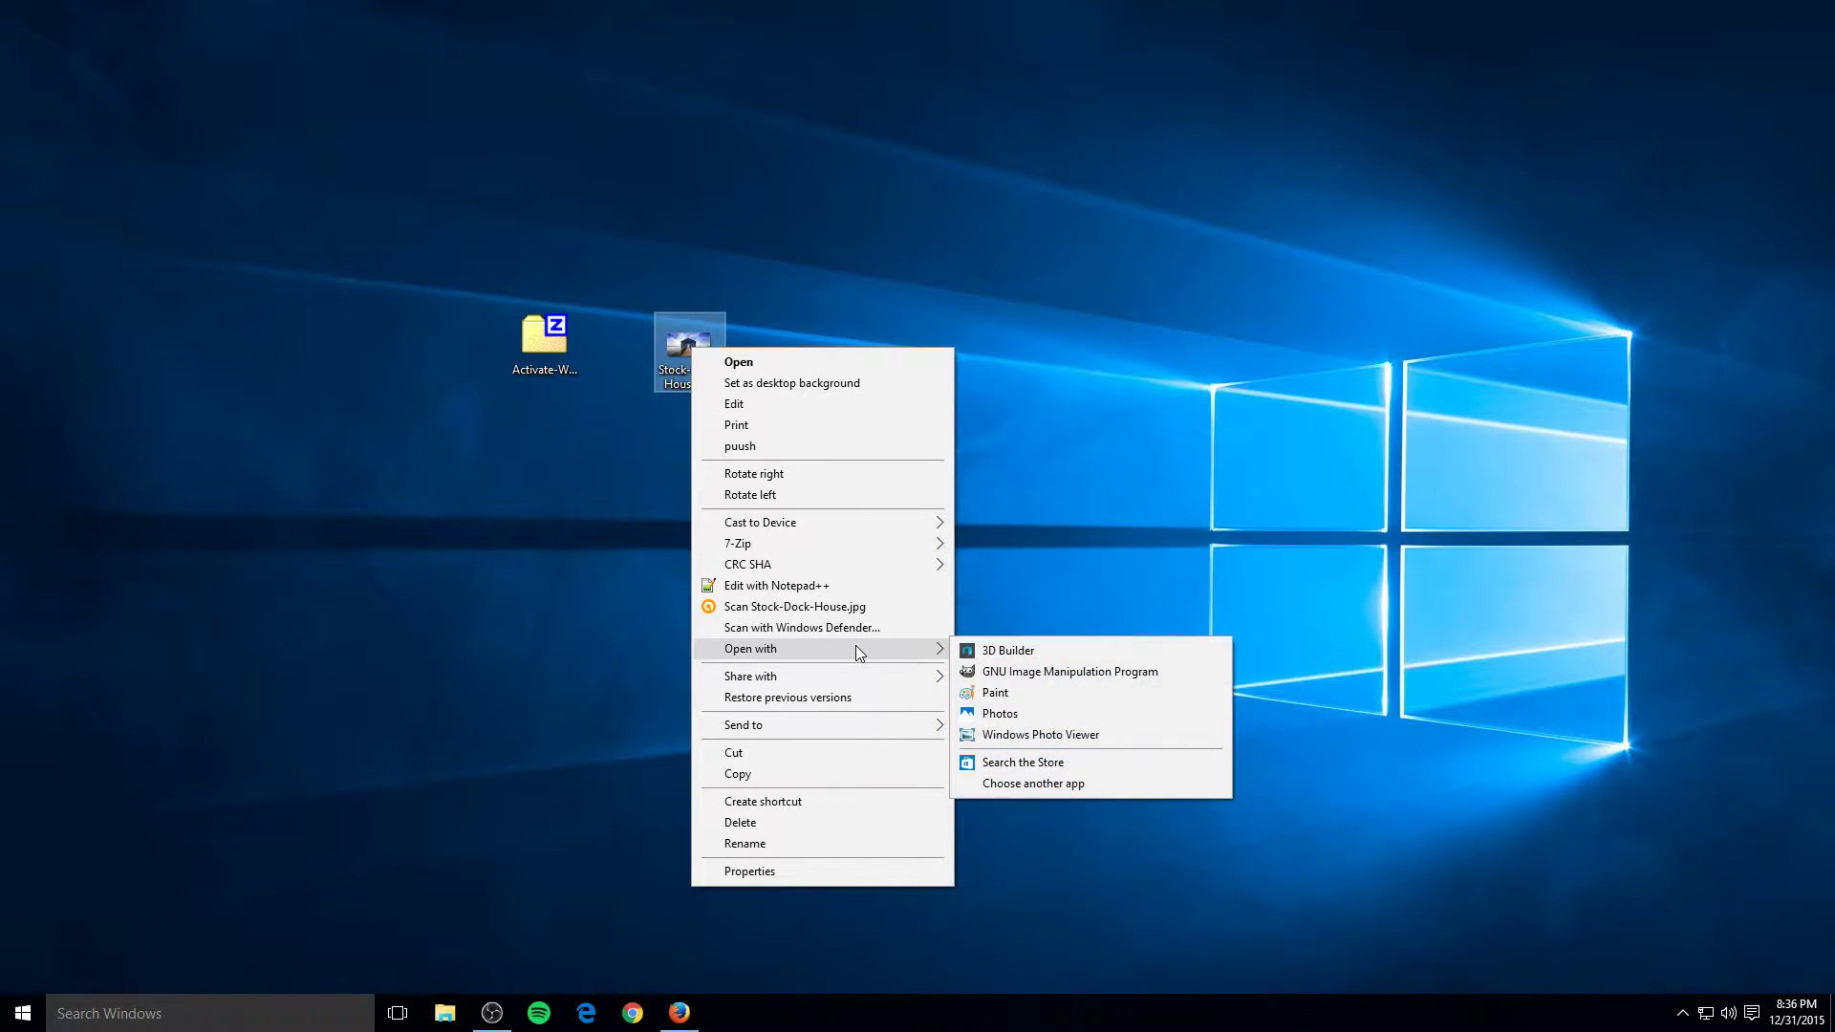
left_click(1075, 785)
scroll(914, 529, "down", 2)
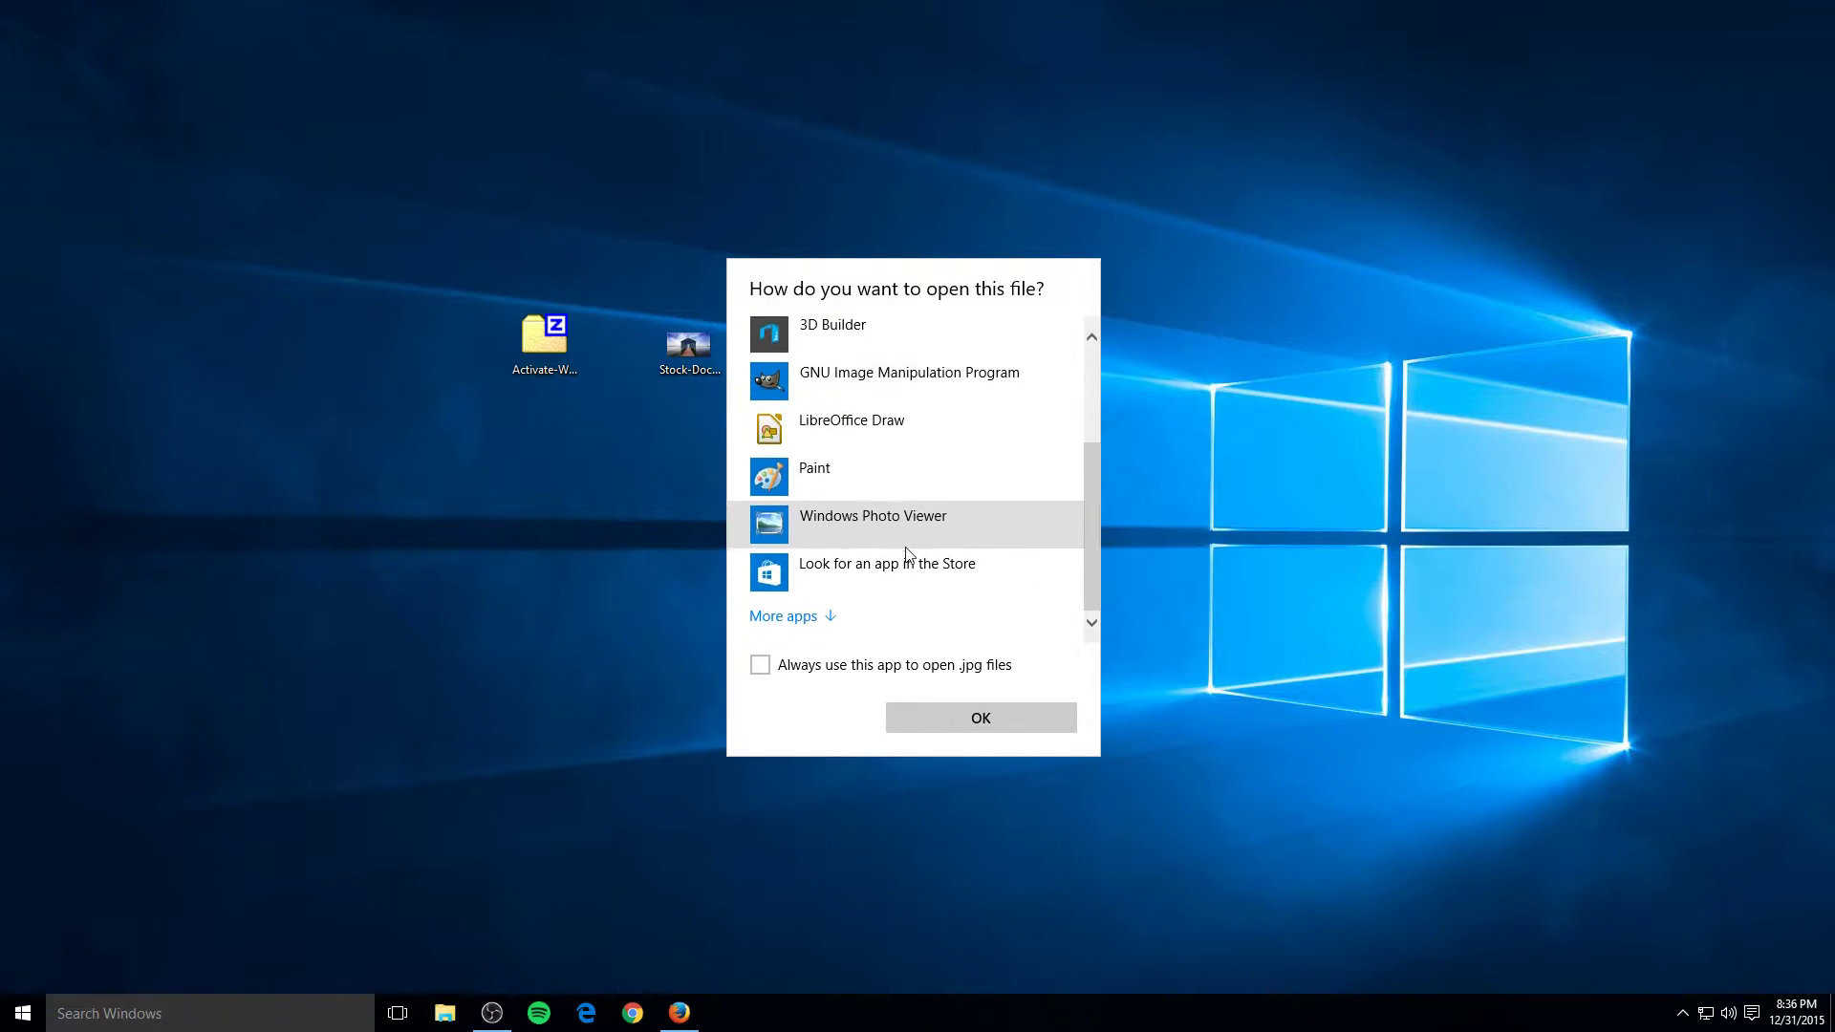
double_click(822, 537)
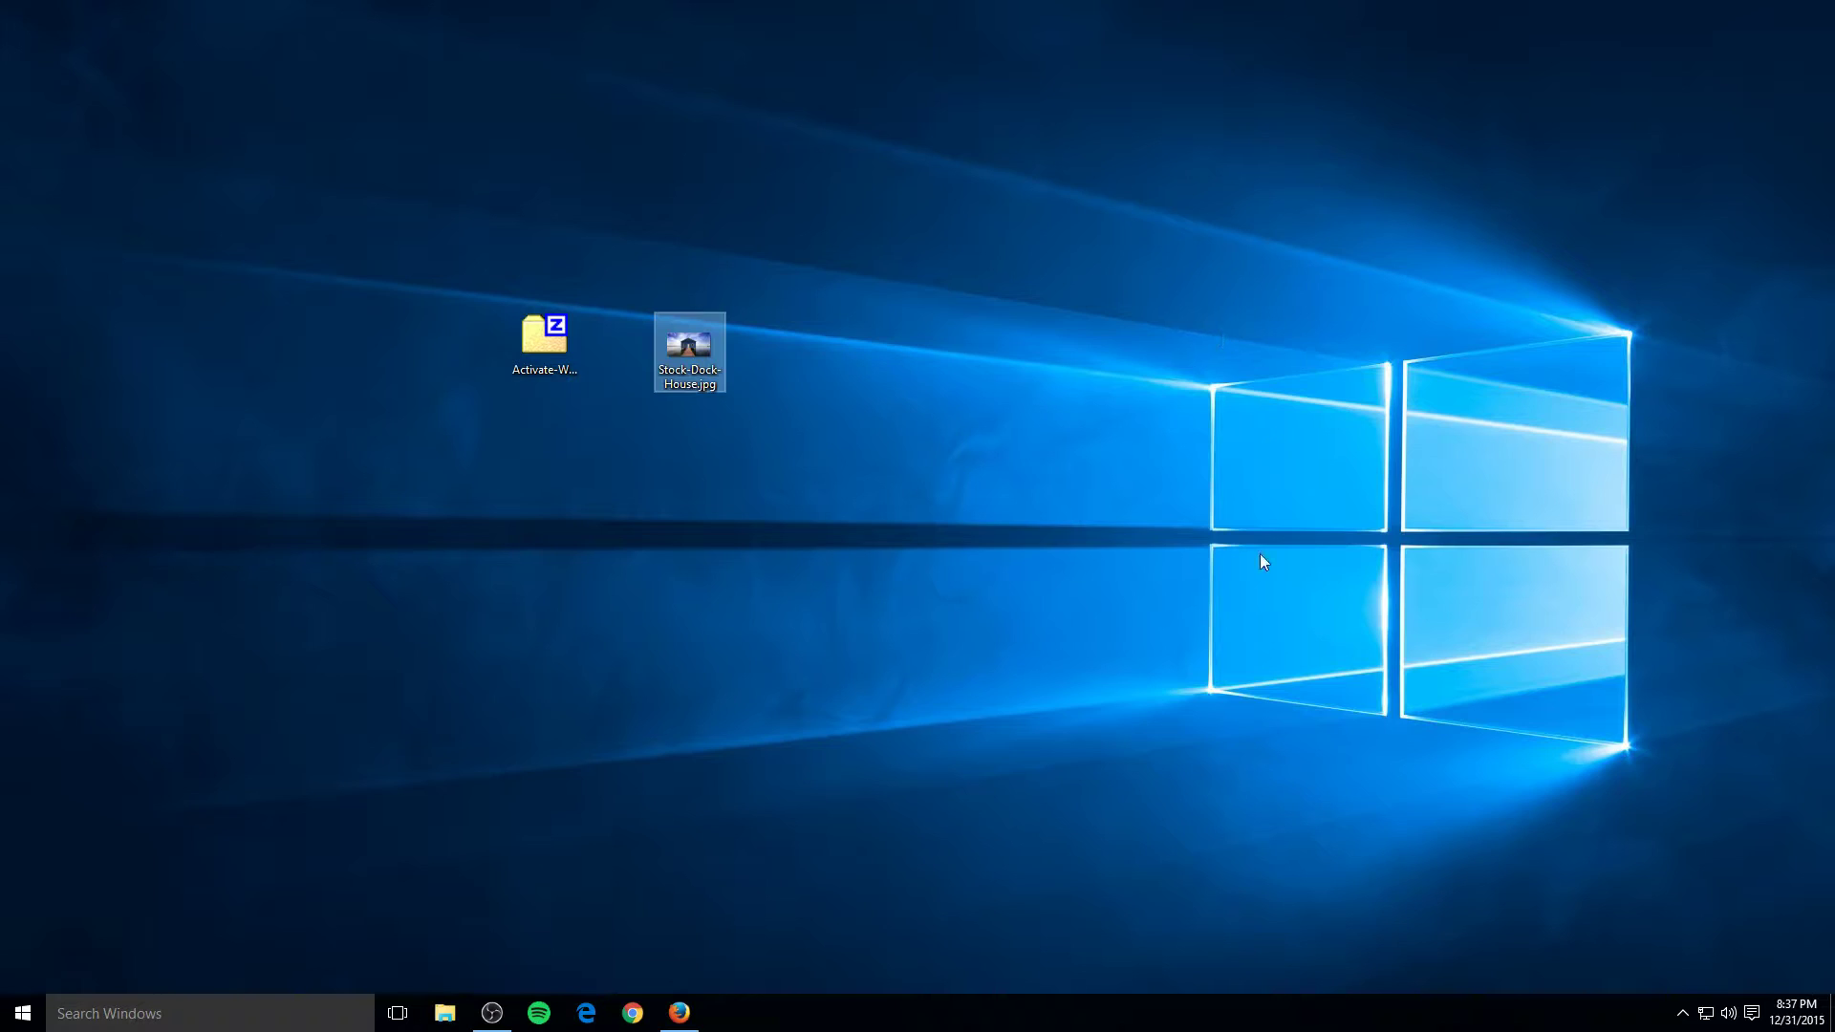
Bring up the How-To Geek article and scroll to the registry hack download link.
left_click(678, 1012)
scroll(304, 669, "up", 15)
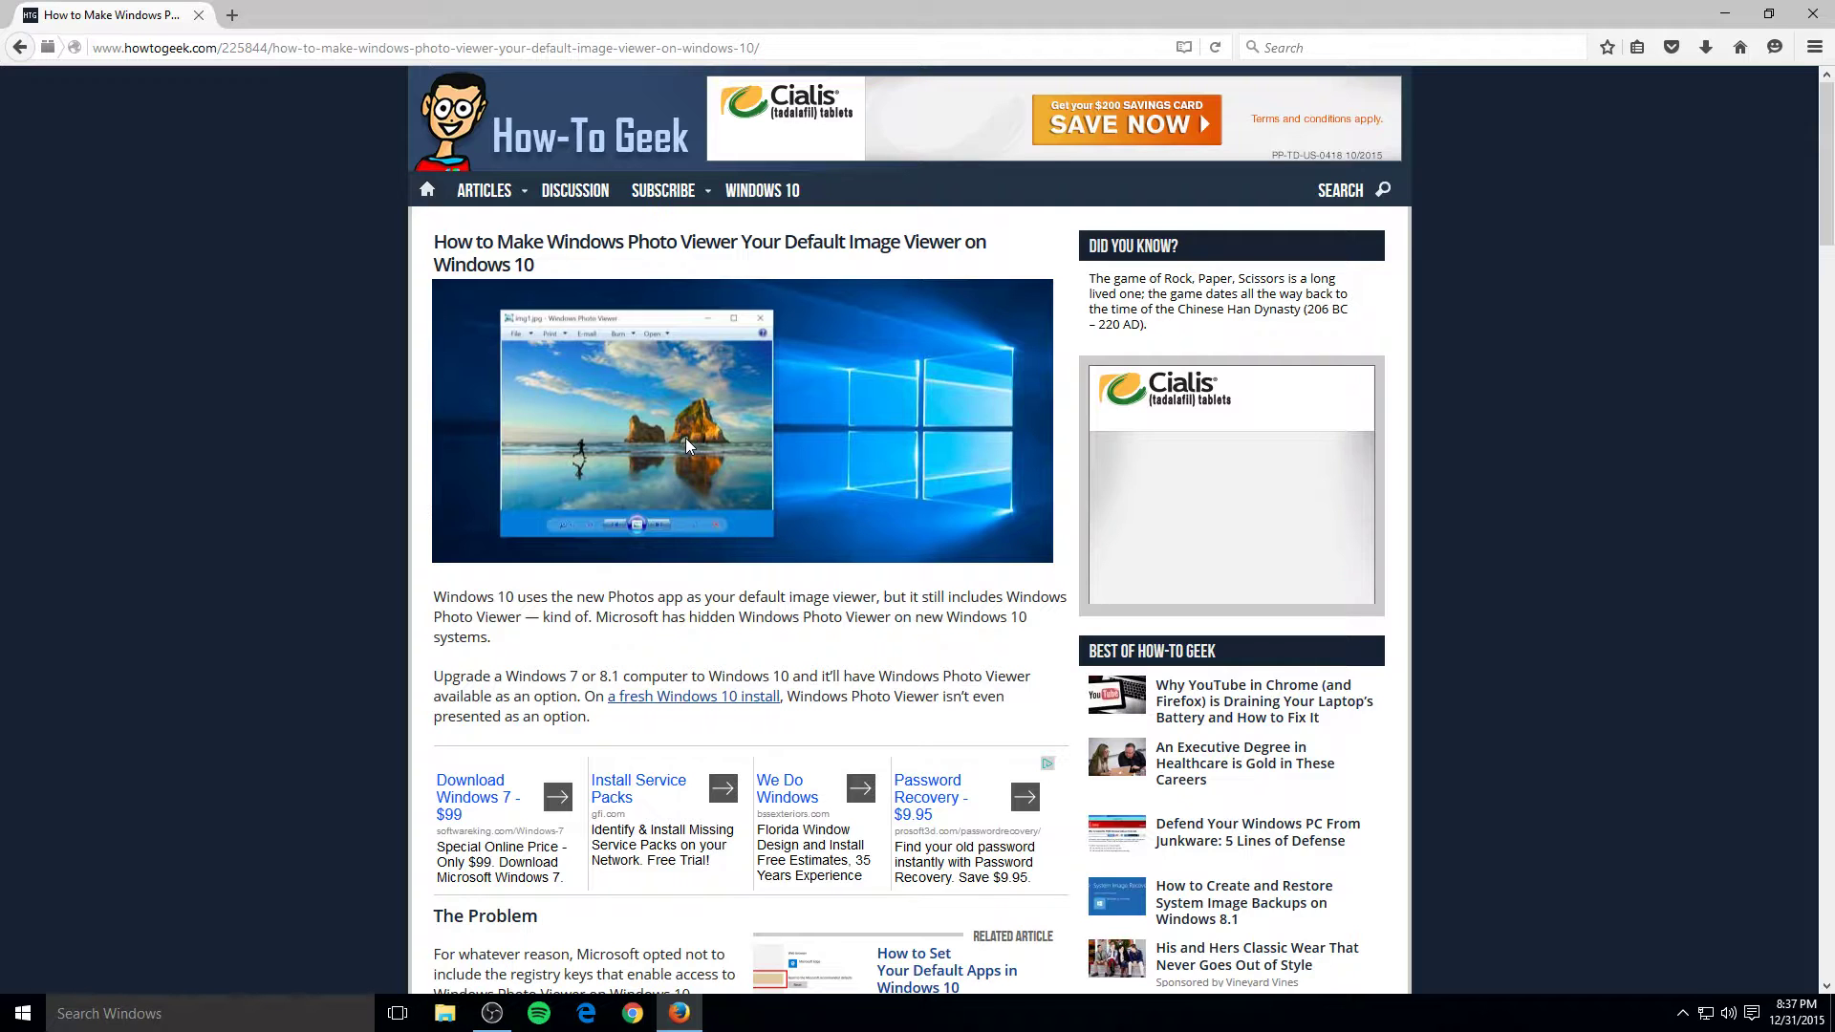
scroll(639, 525, "down", 4)
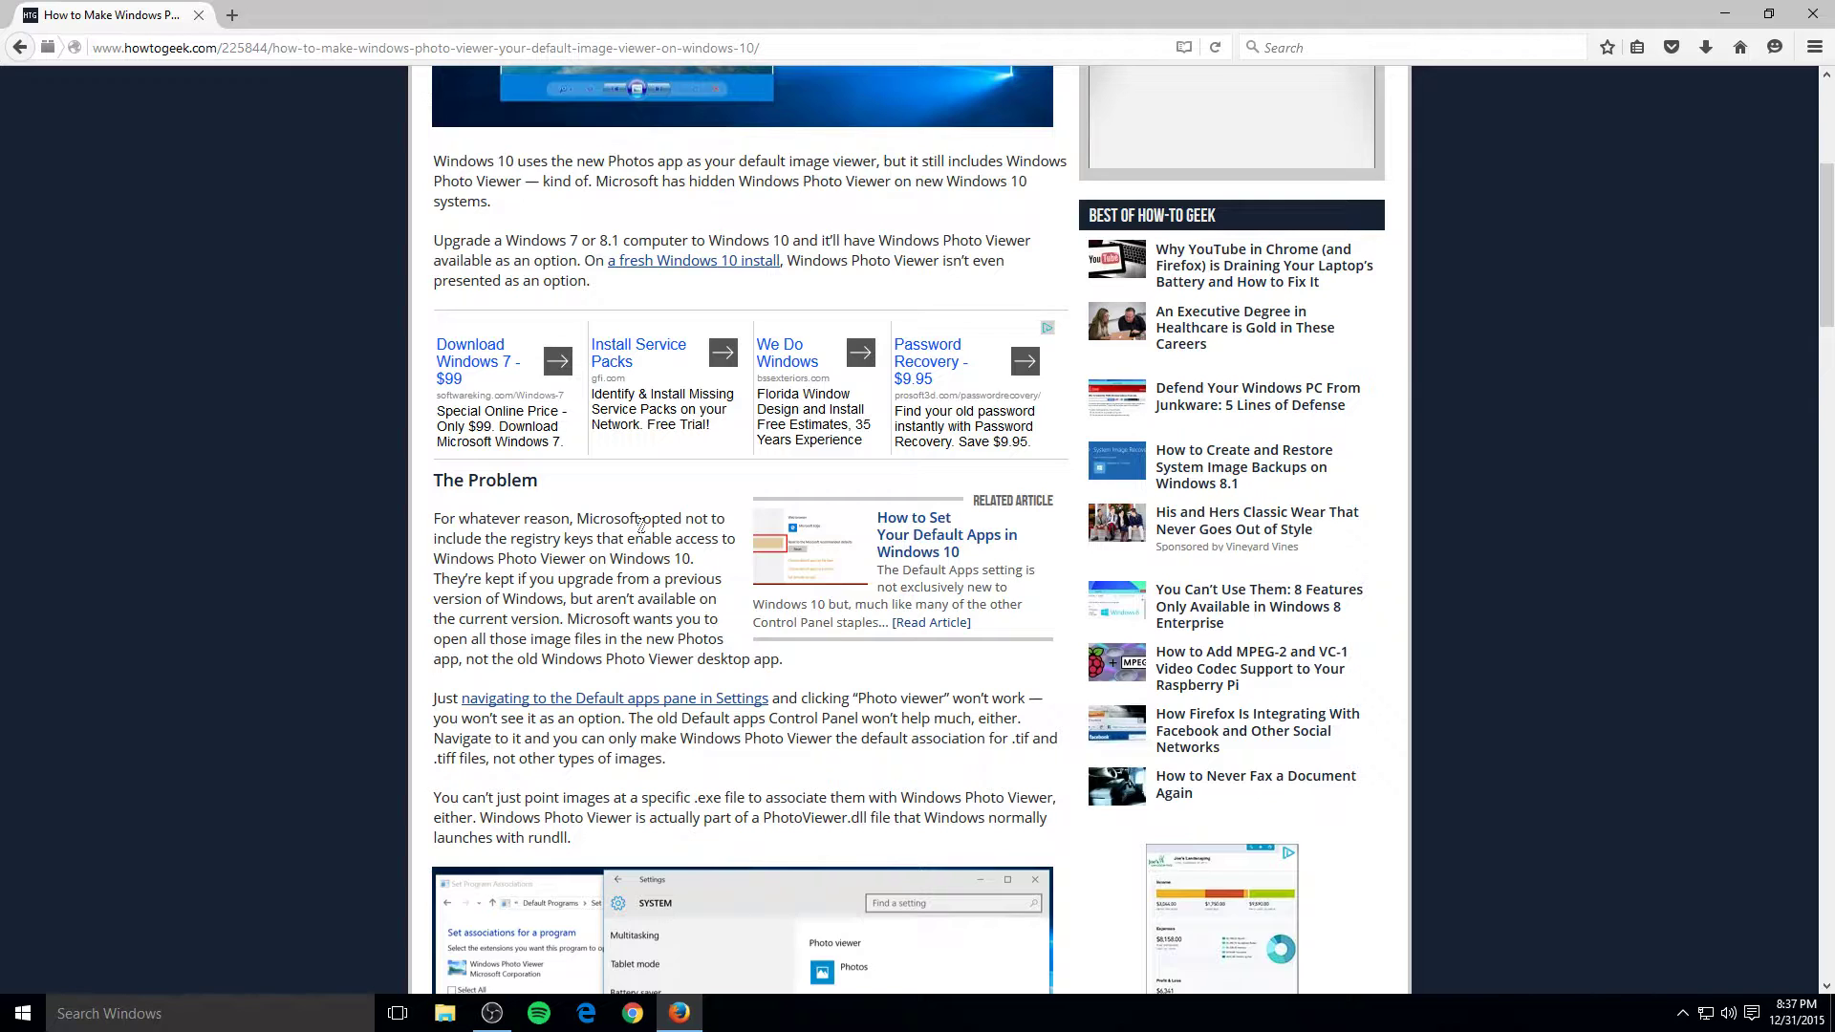
scroll(640, 525, "down", 3)
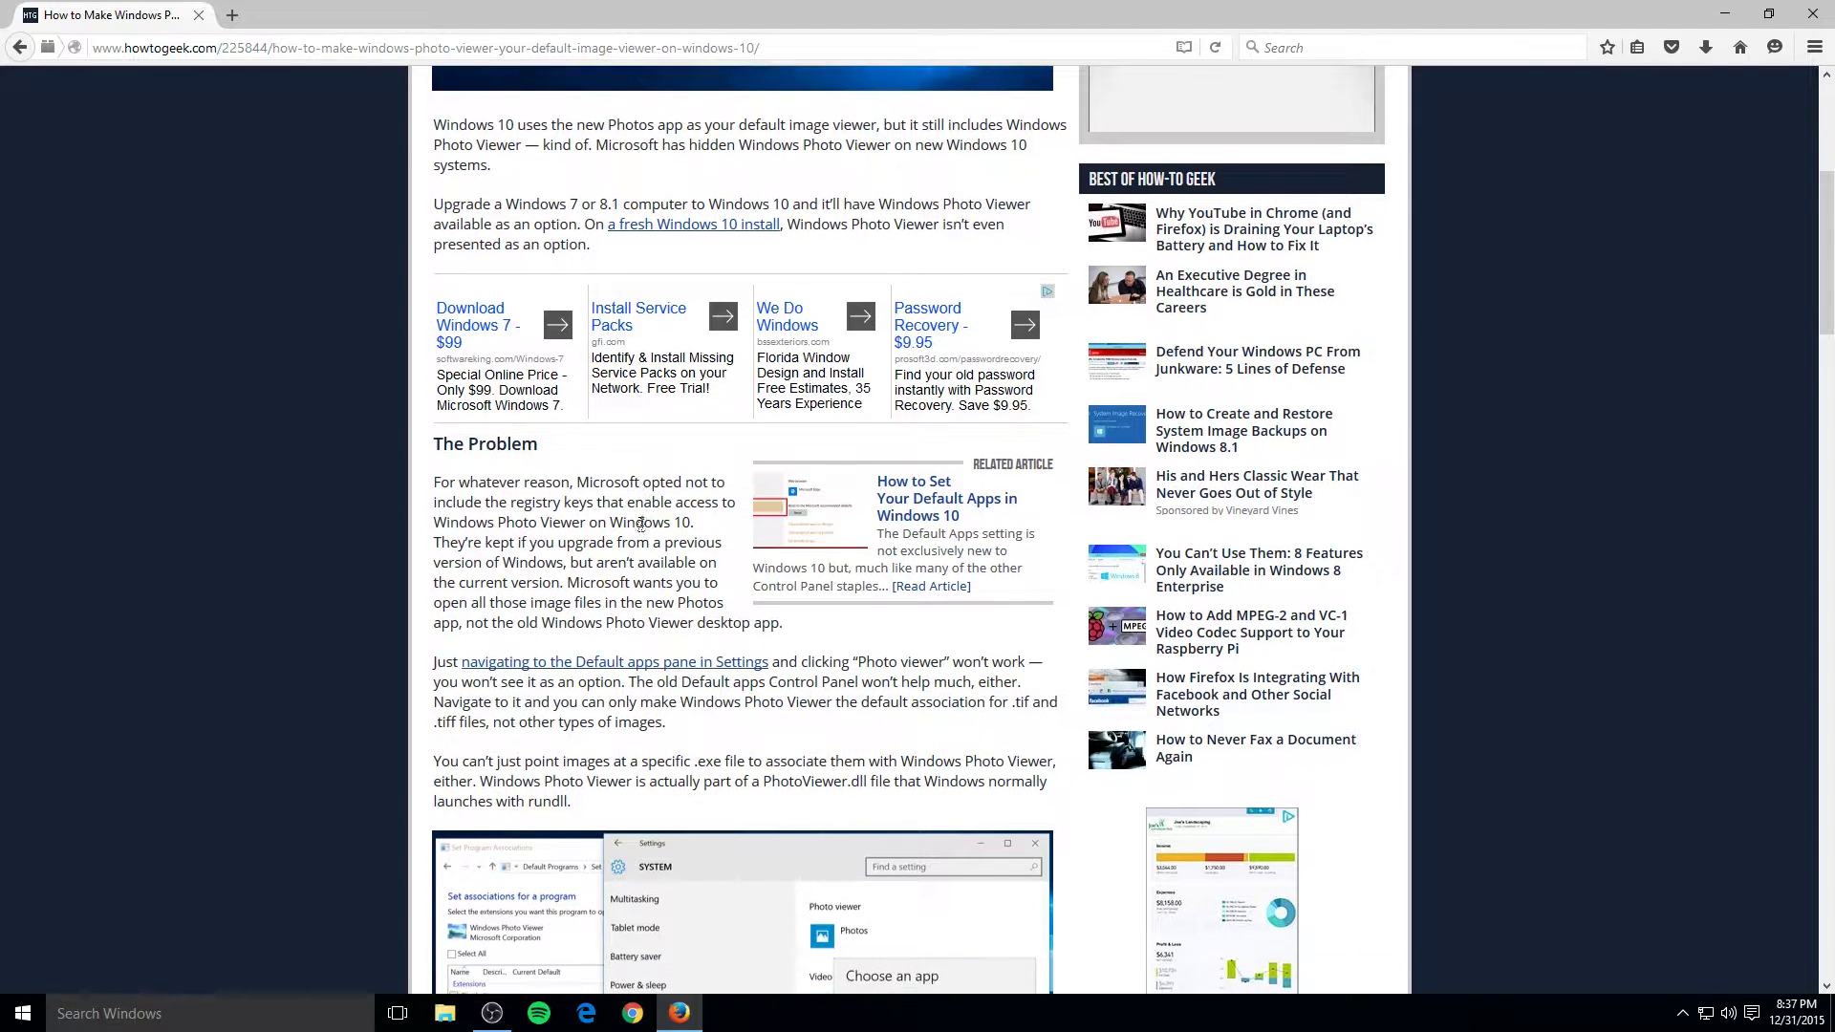
scroll(641, 528, "down", 3)
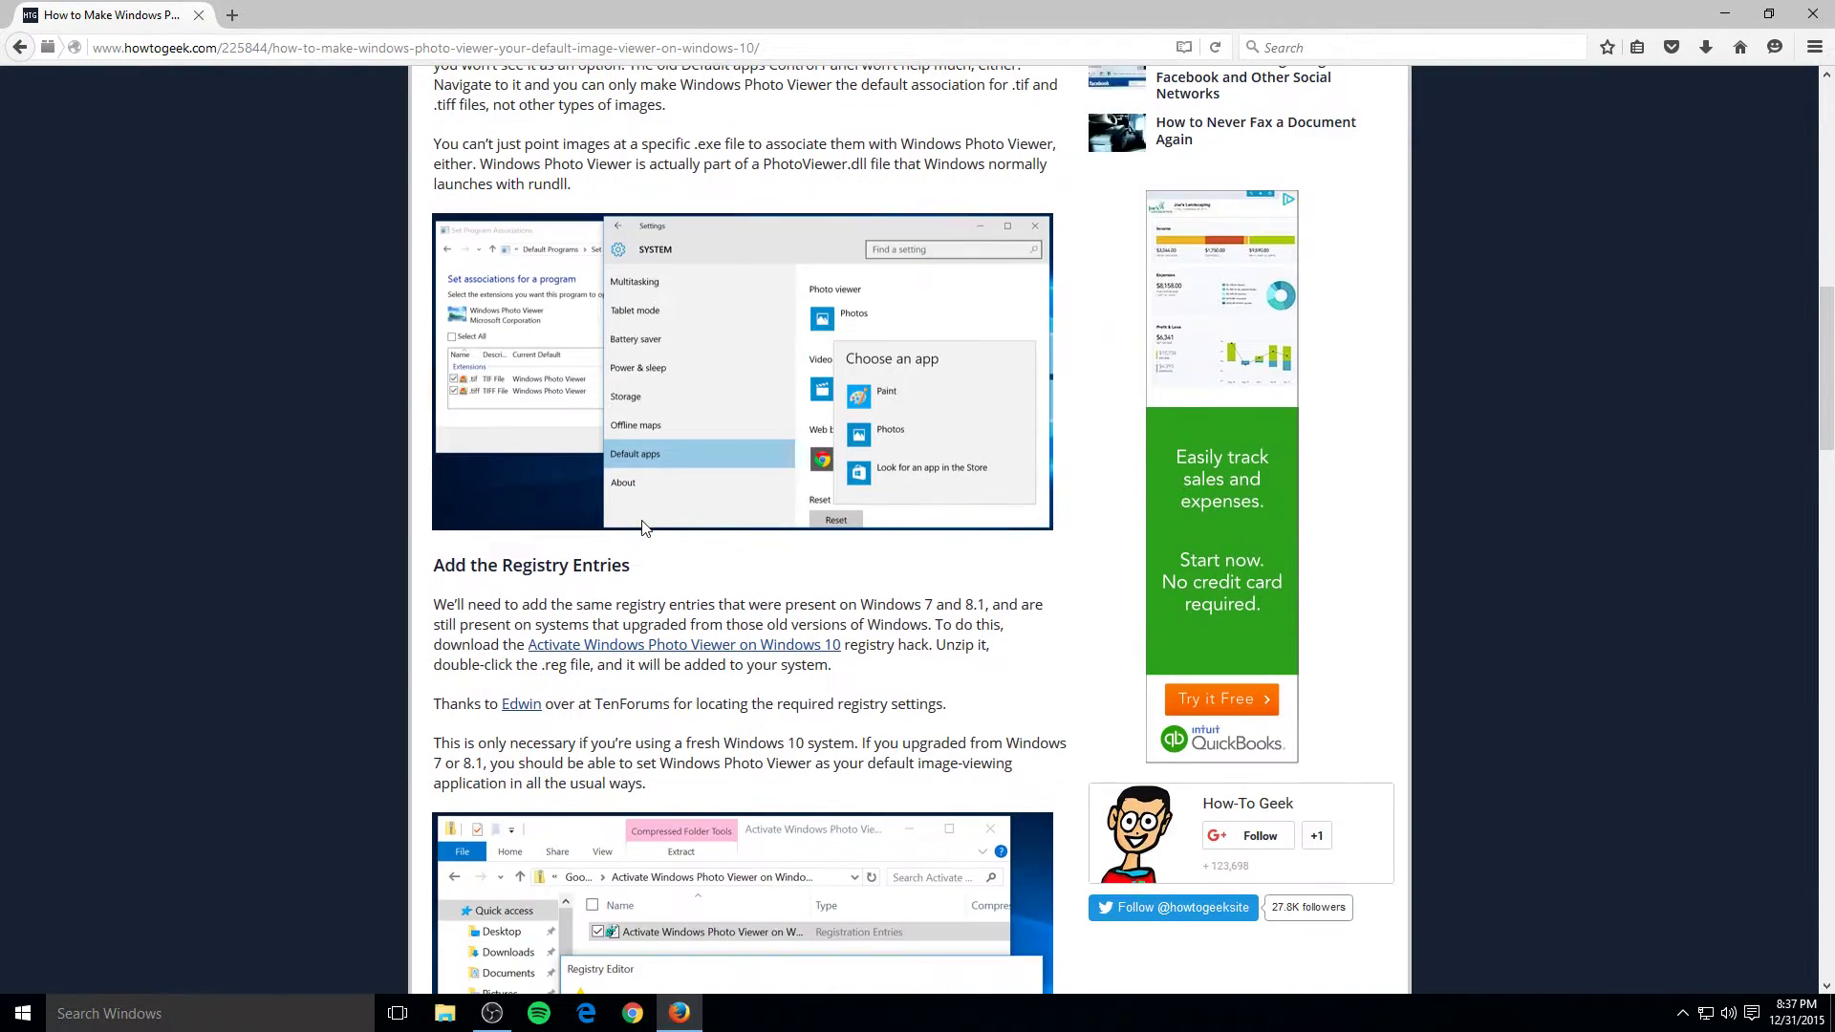
Download and save Activate-Windows-Photo-Viewer-on-Windows-10.zip, dismissing the How-To Geek Club sign-up overlay.
left_click(563, 652)
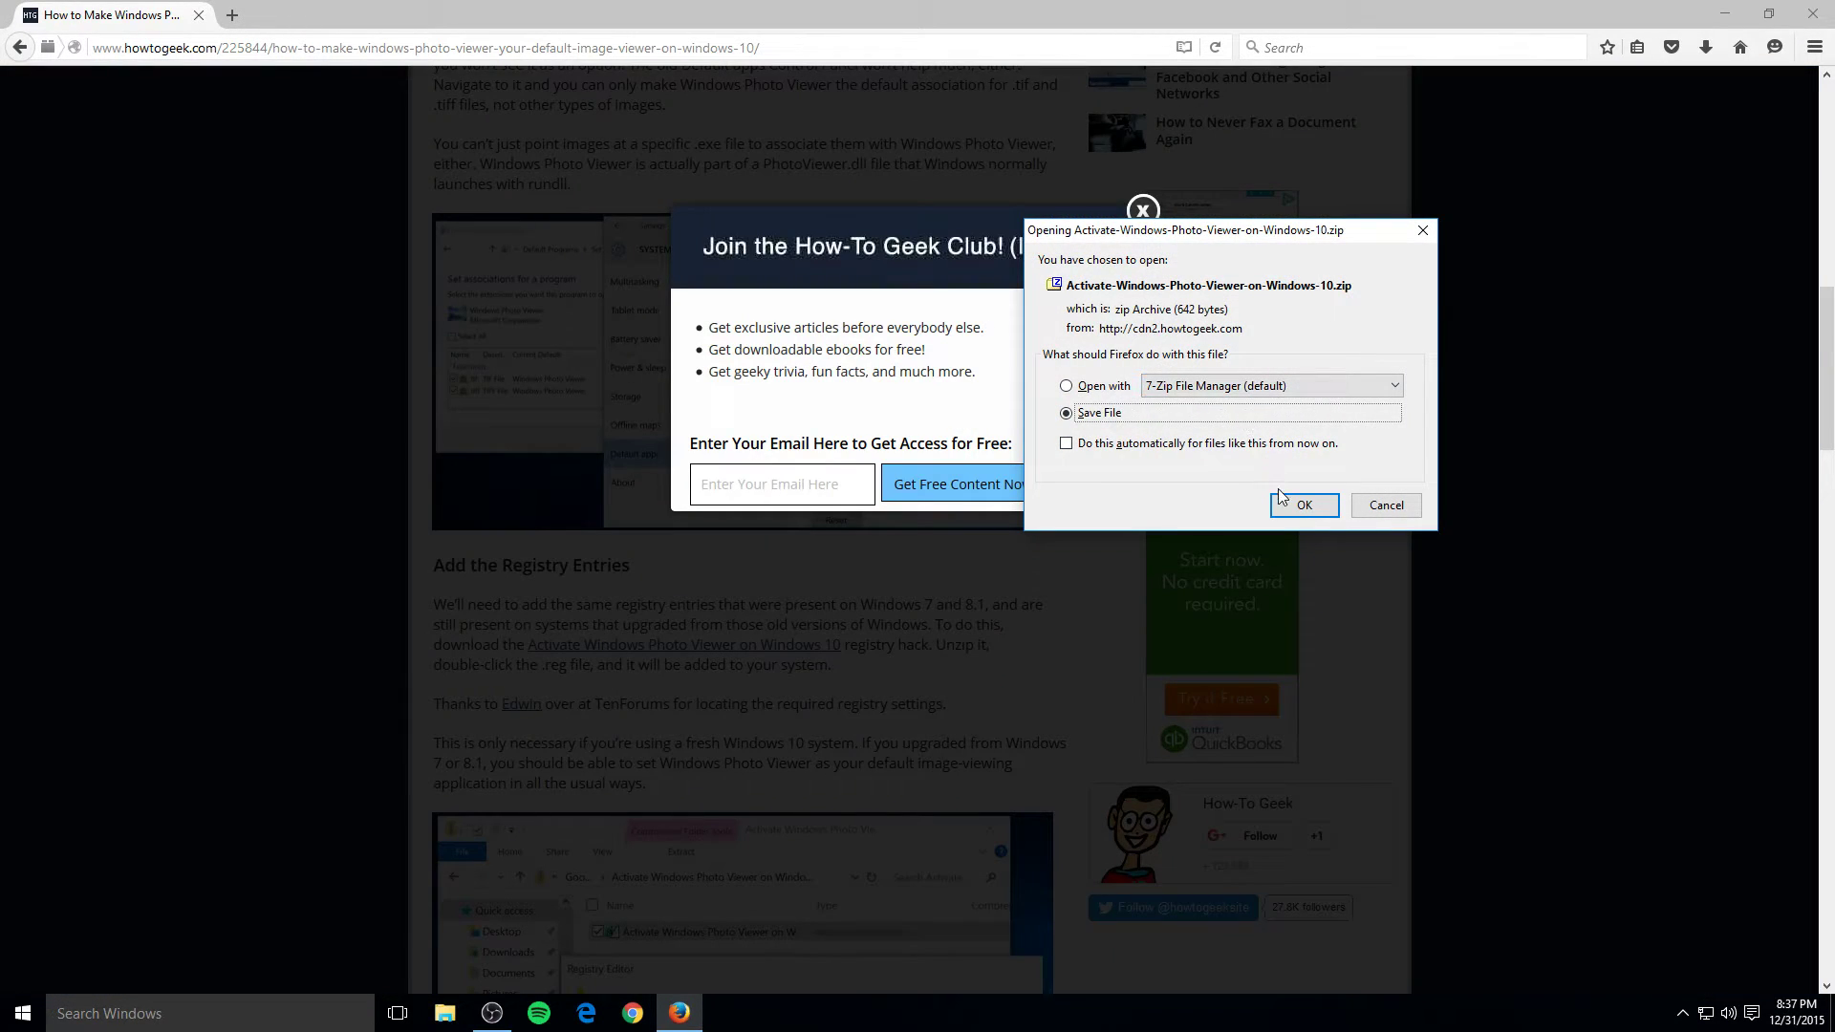
left_click(1285, 503)
left_click(1143, 209)
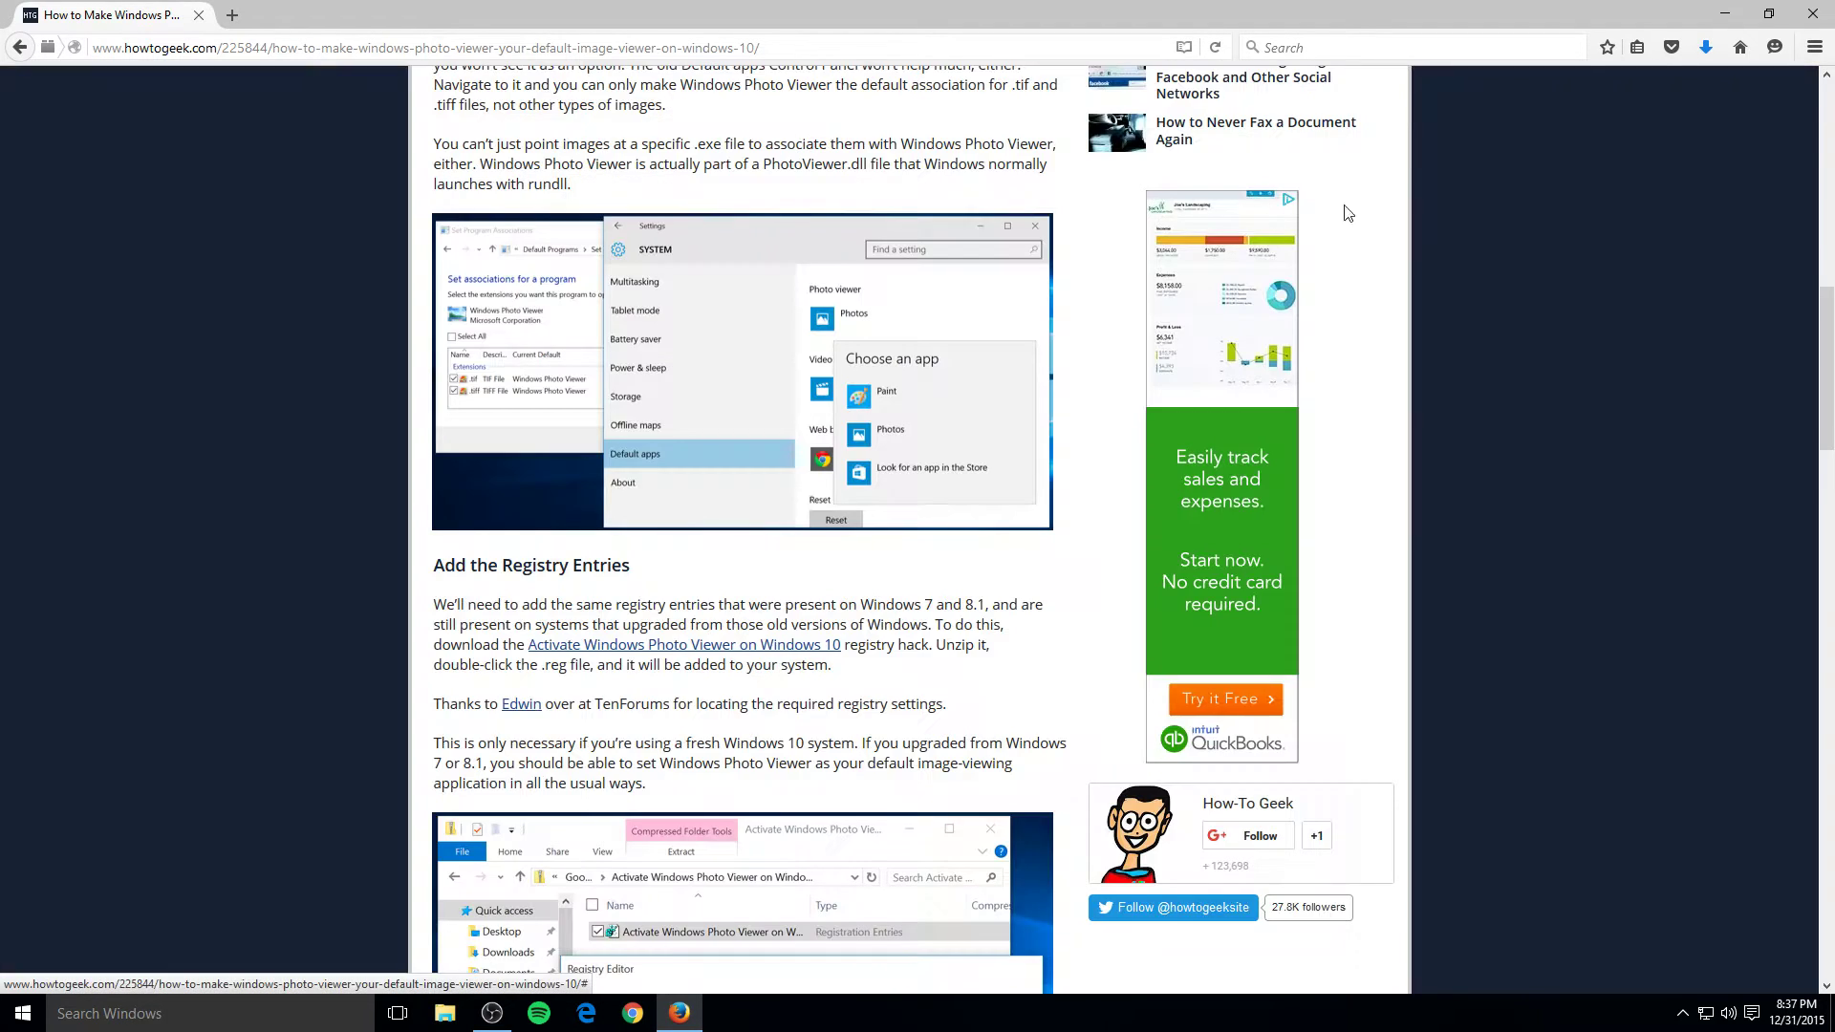
Minimize Firefox and run the .reg file from the downloaded zip archive in 7-Zip.
left_click(1730, 19)
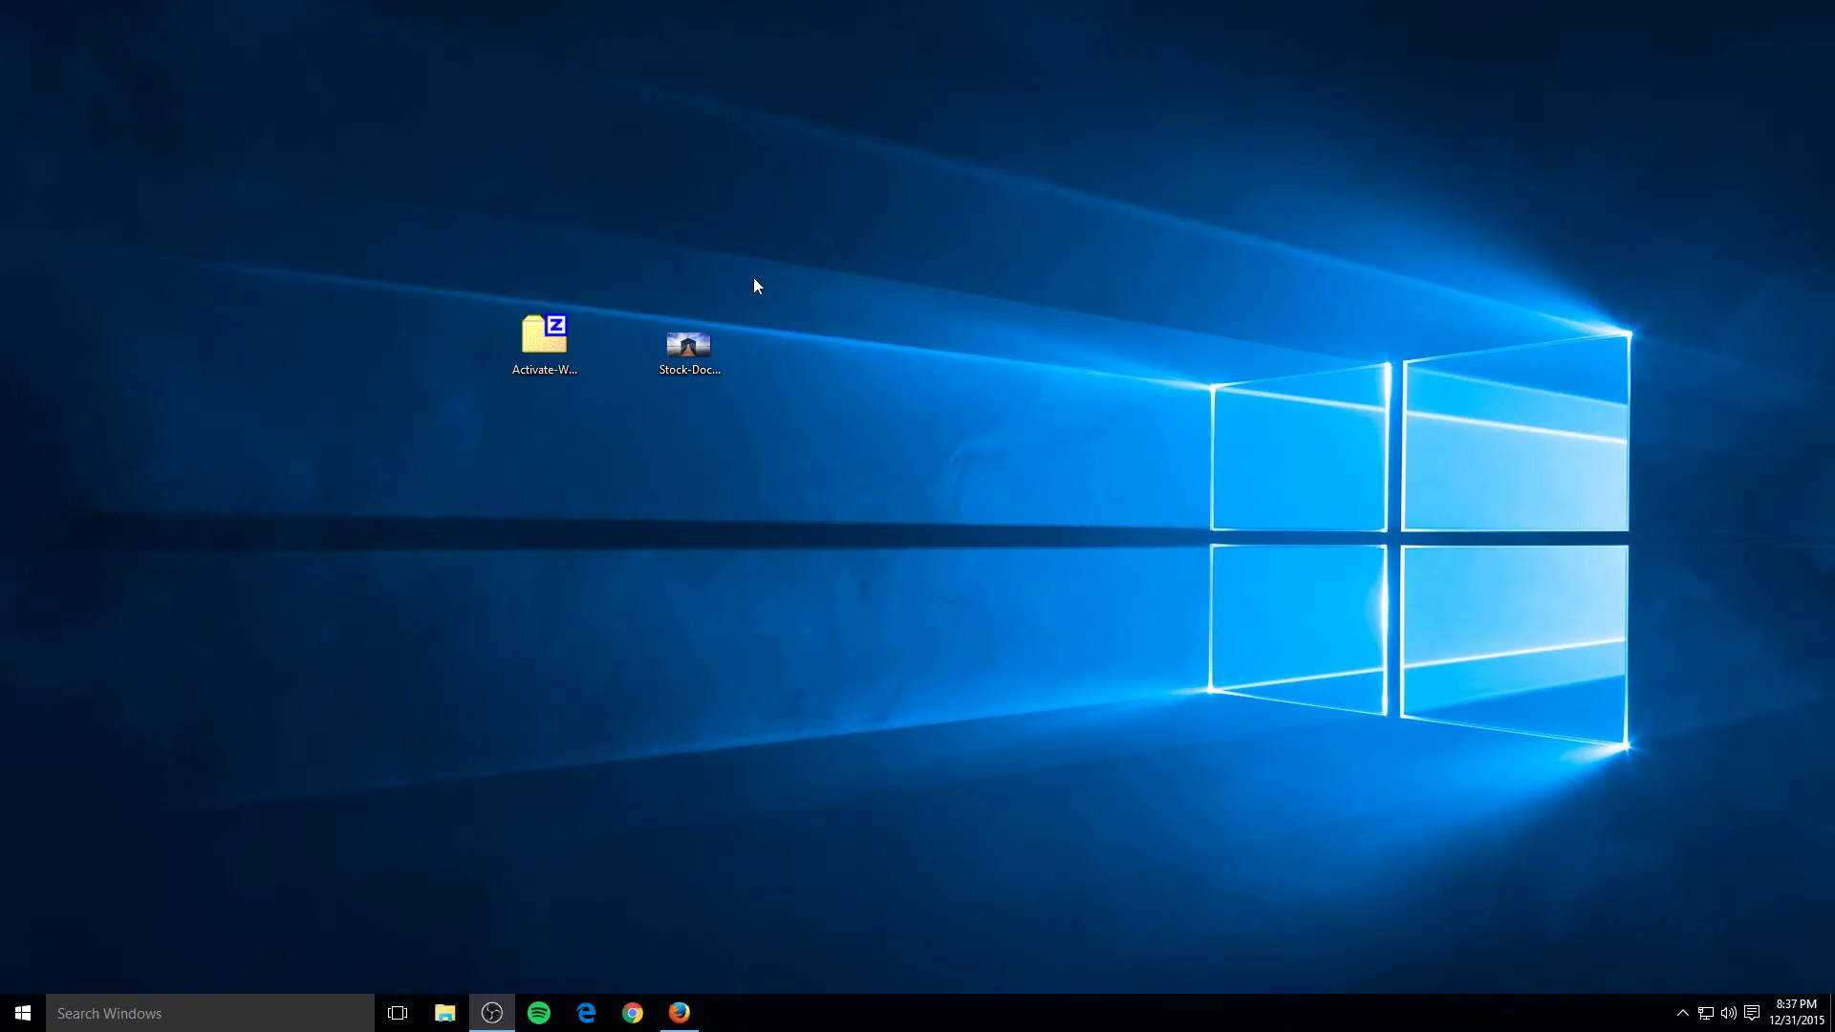
double_click(542, 341)
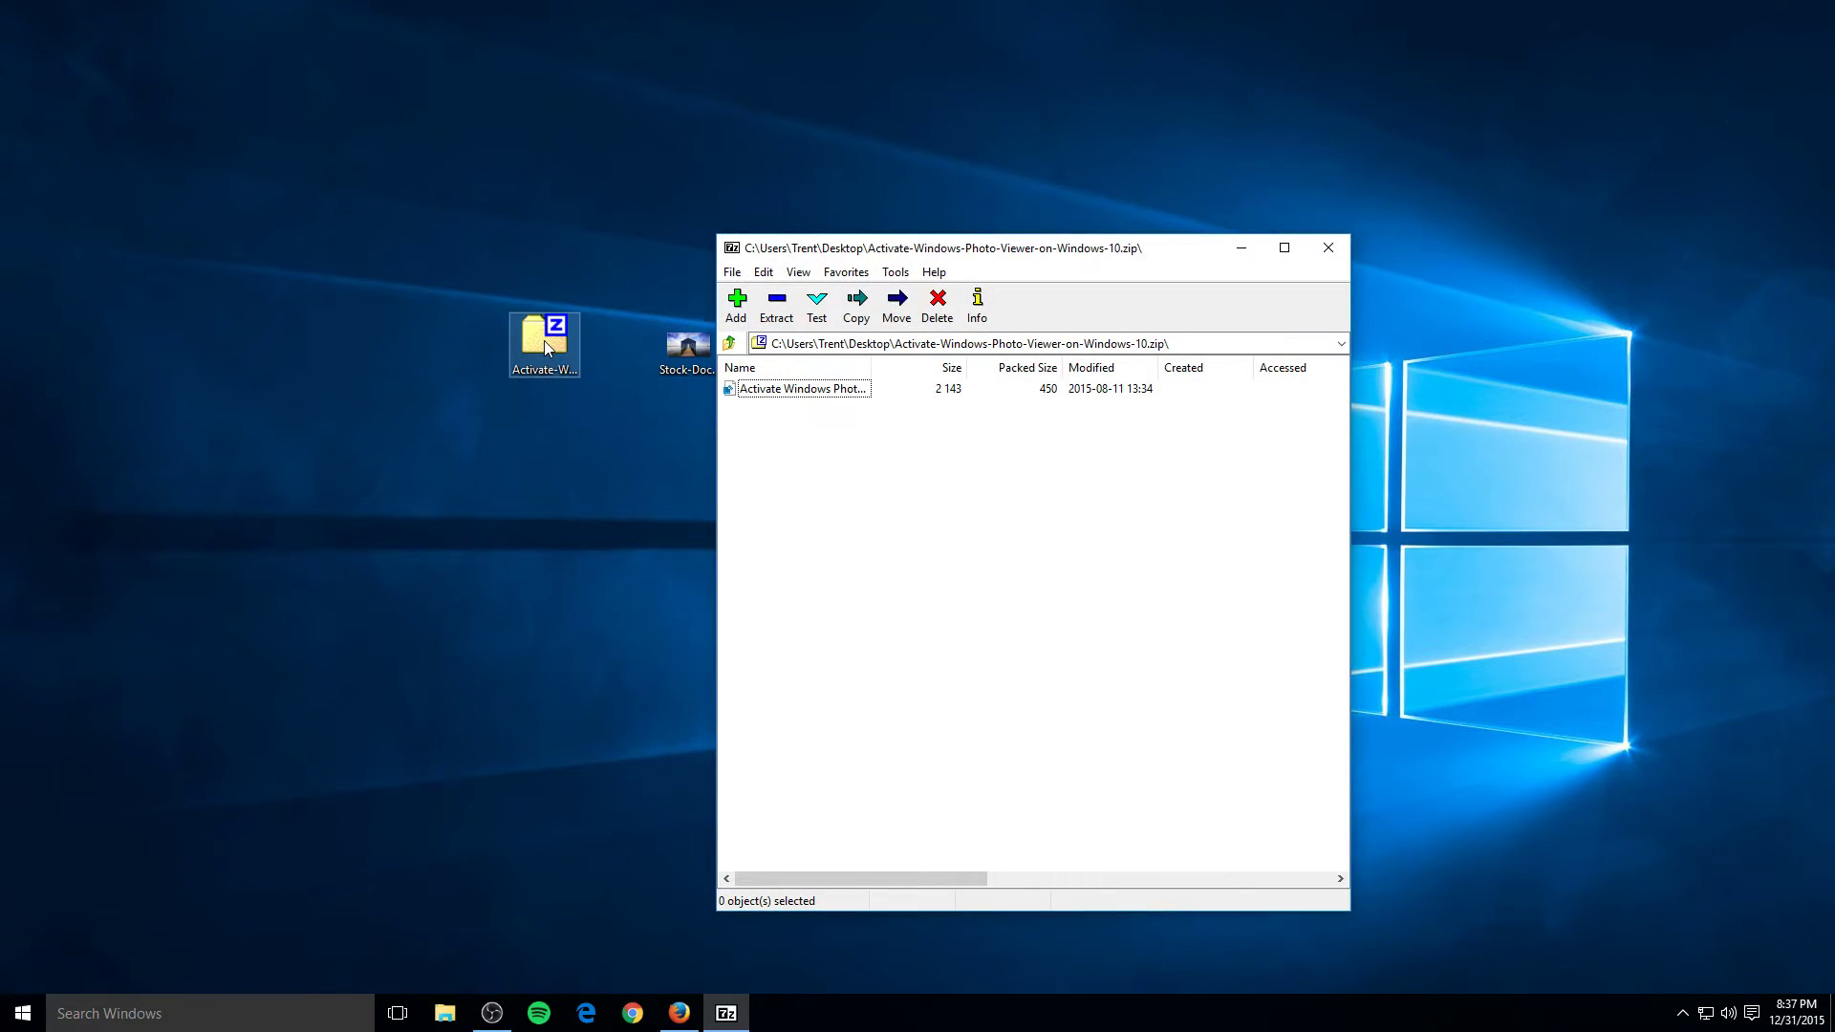
left_click(806, 391)
double_click(807, 392)
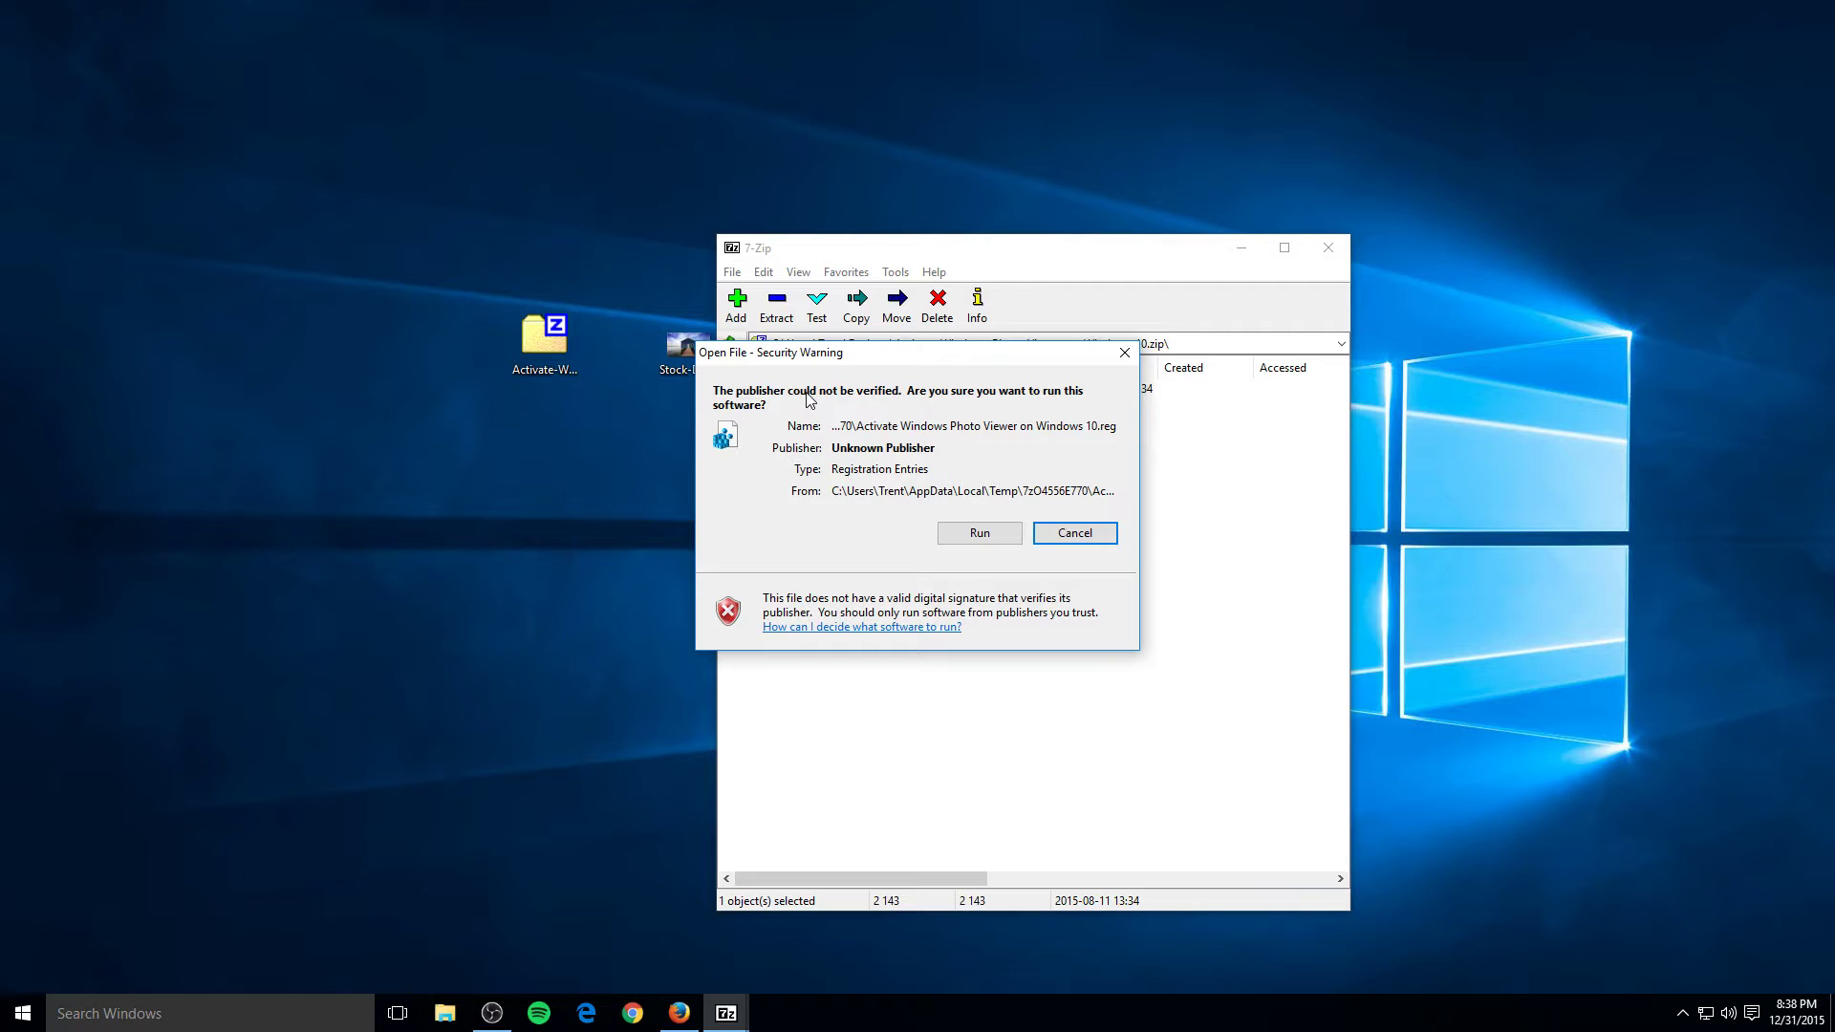
Approve adding the Activate Windows Photo Viewer entries to the registry, then close 7-Zip.
left_click(980, 540)
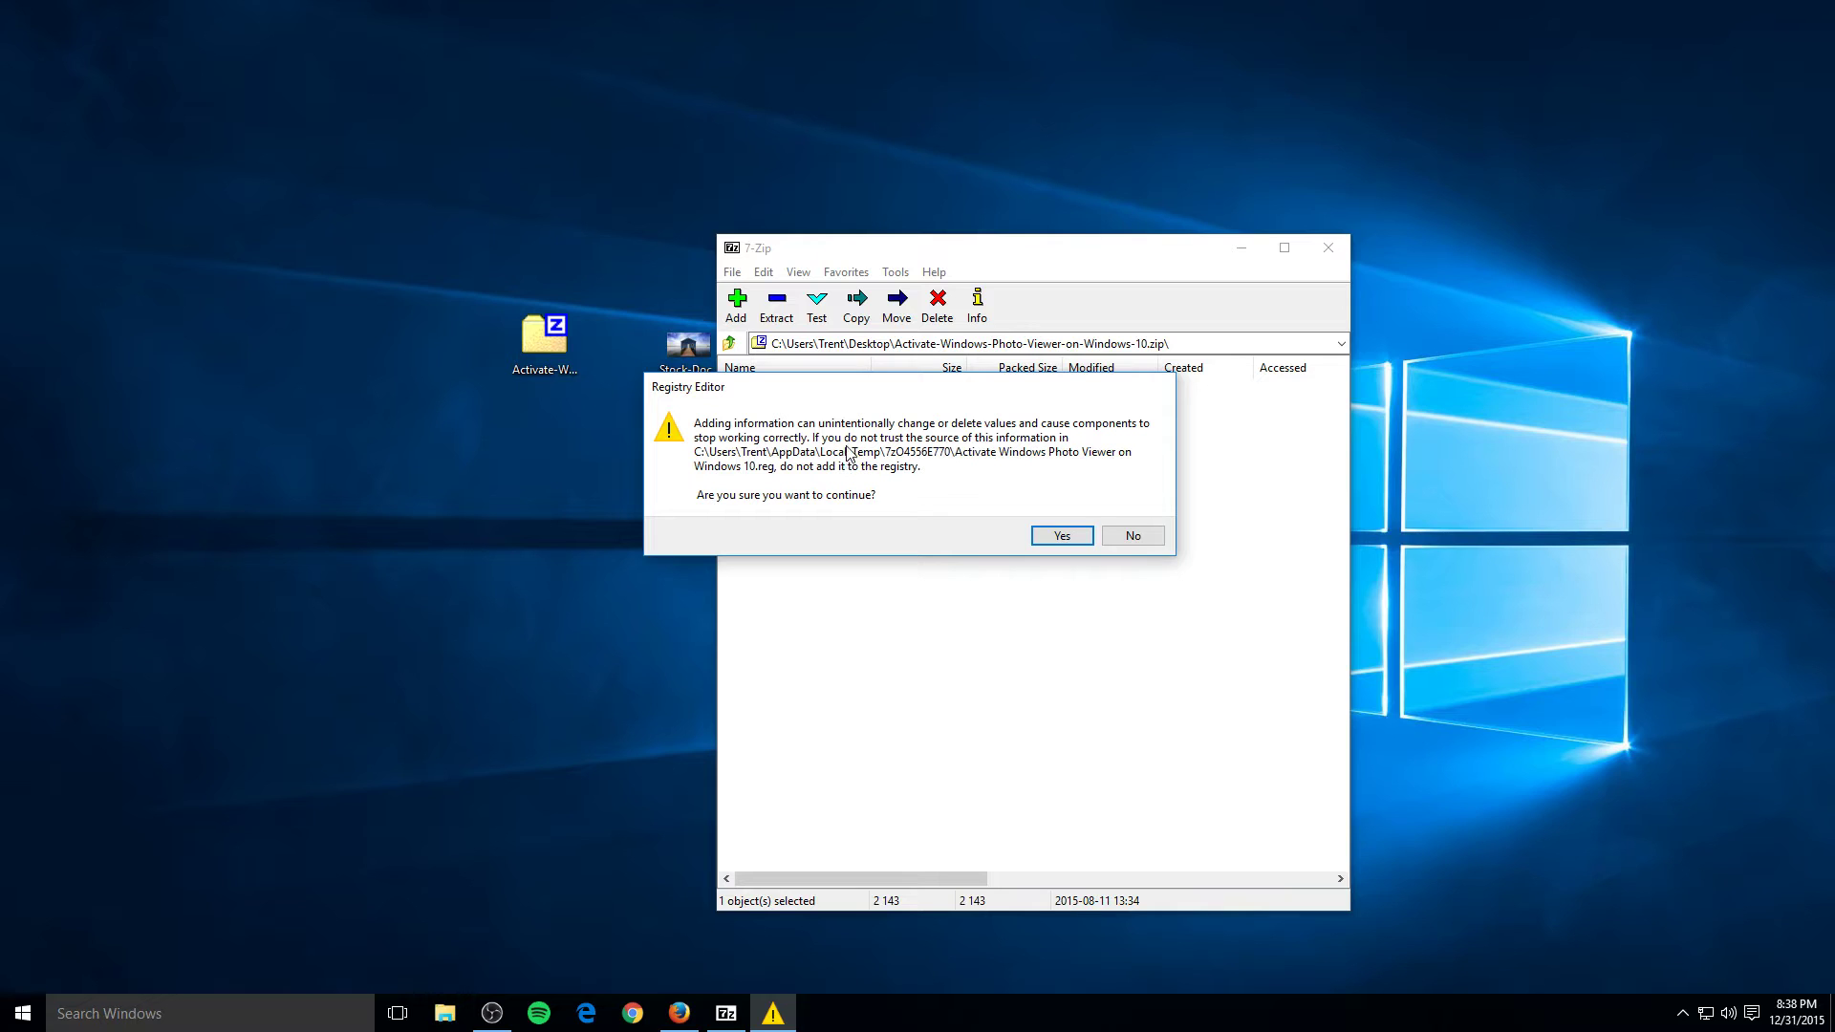
left_click(1054, 535)
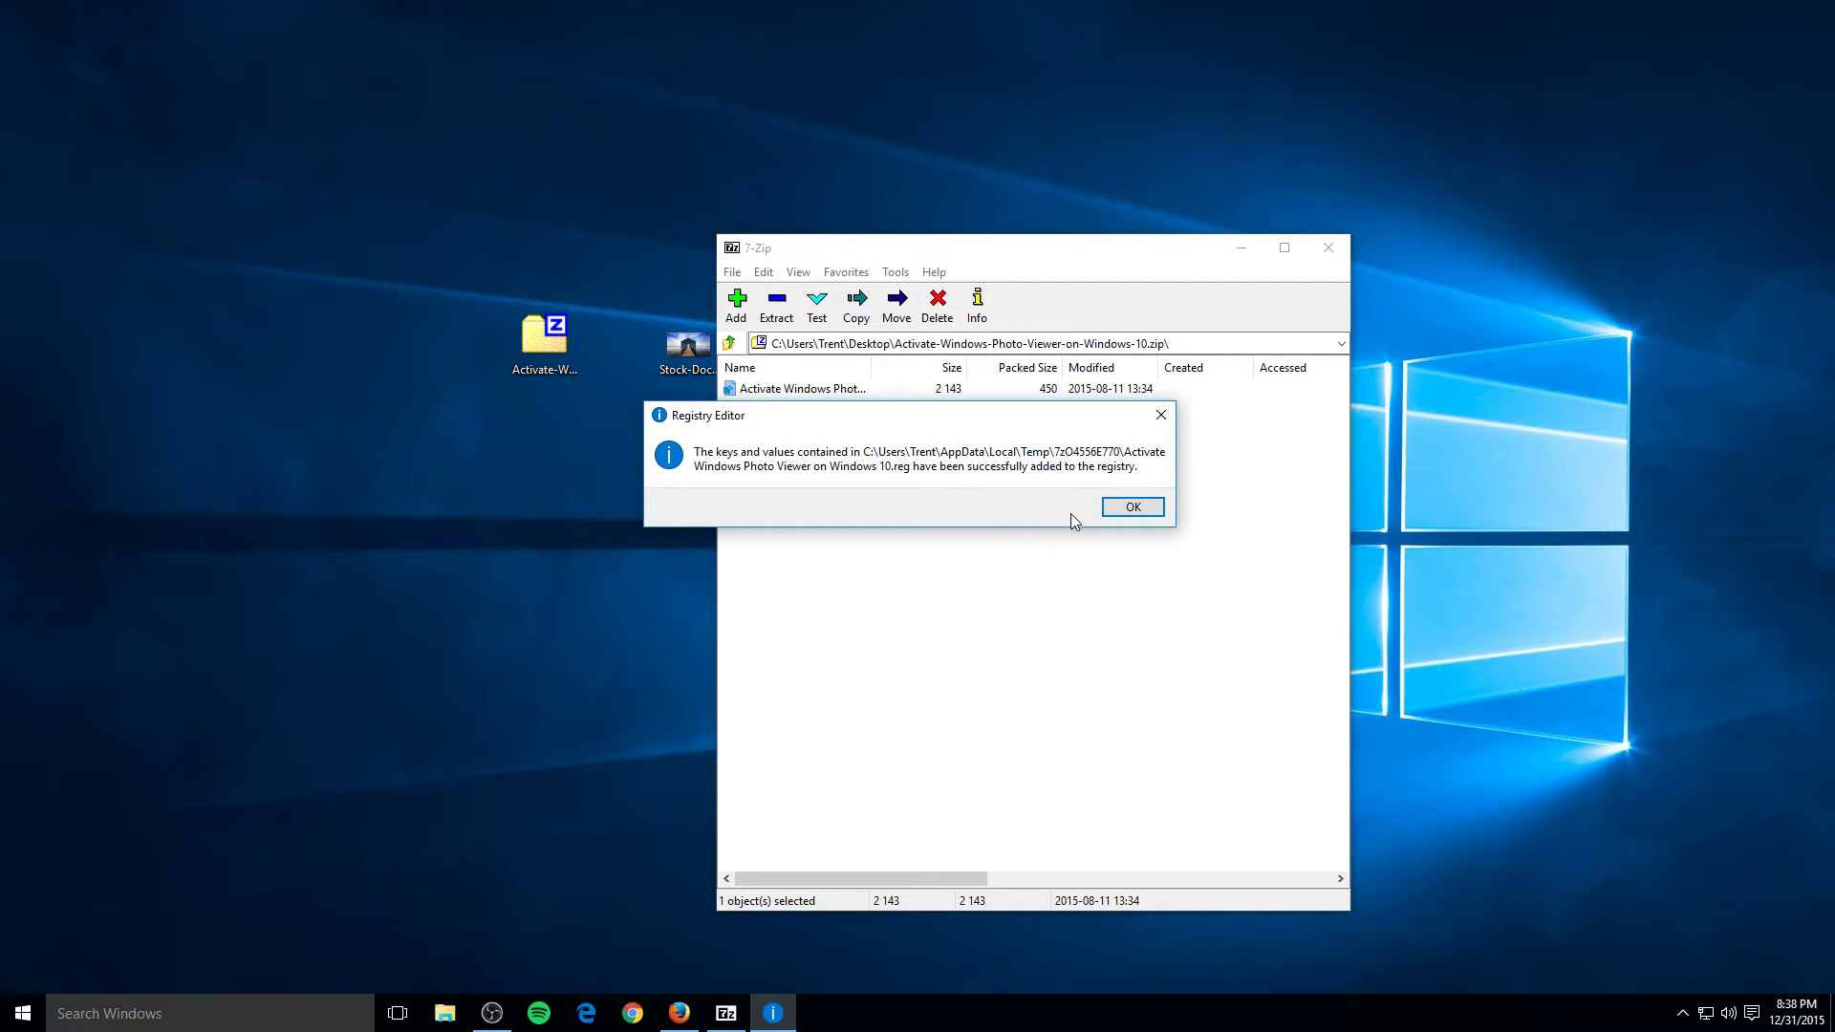
left_click(1114, 510)
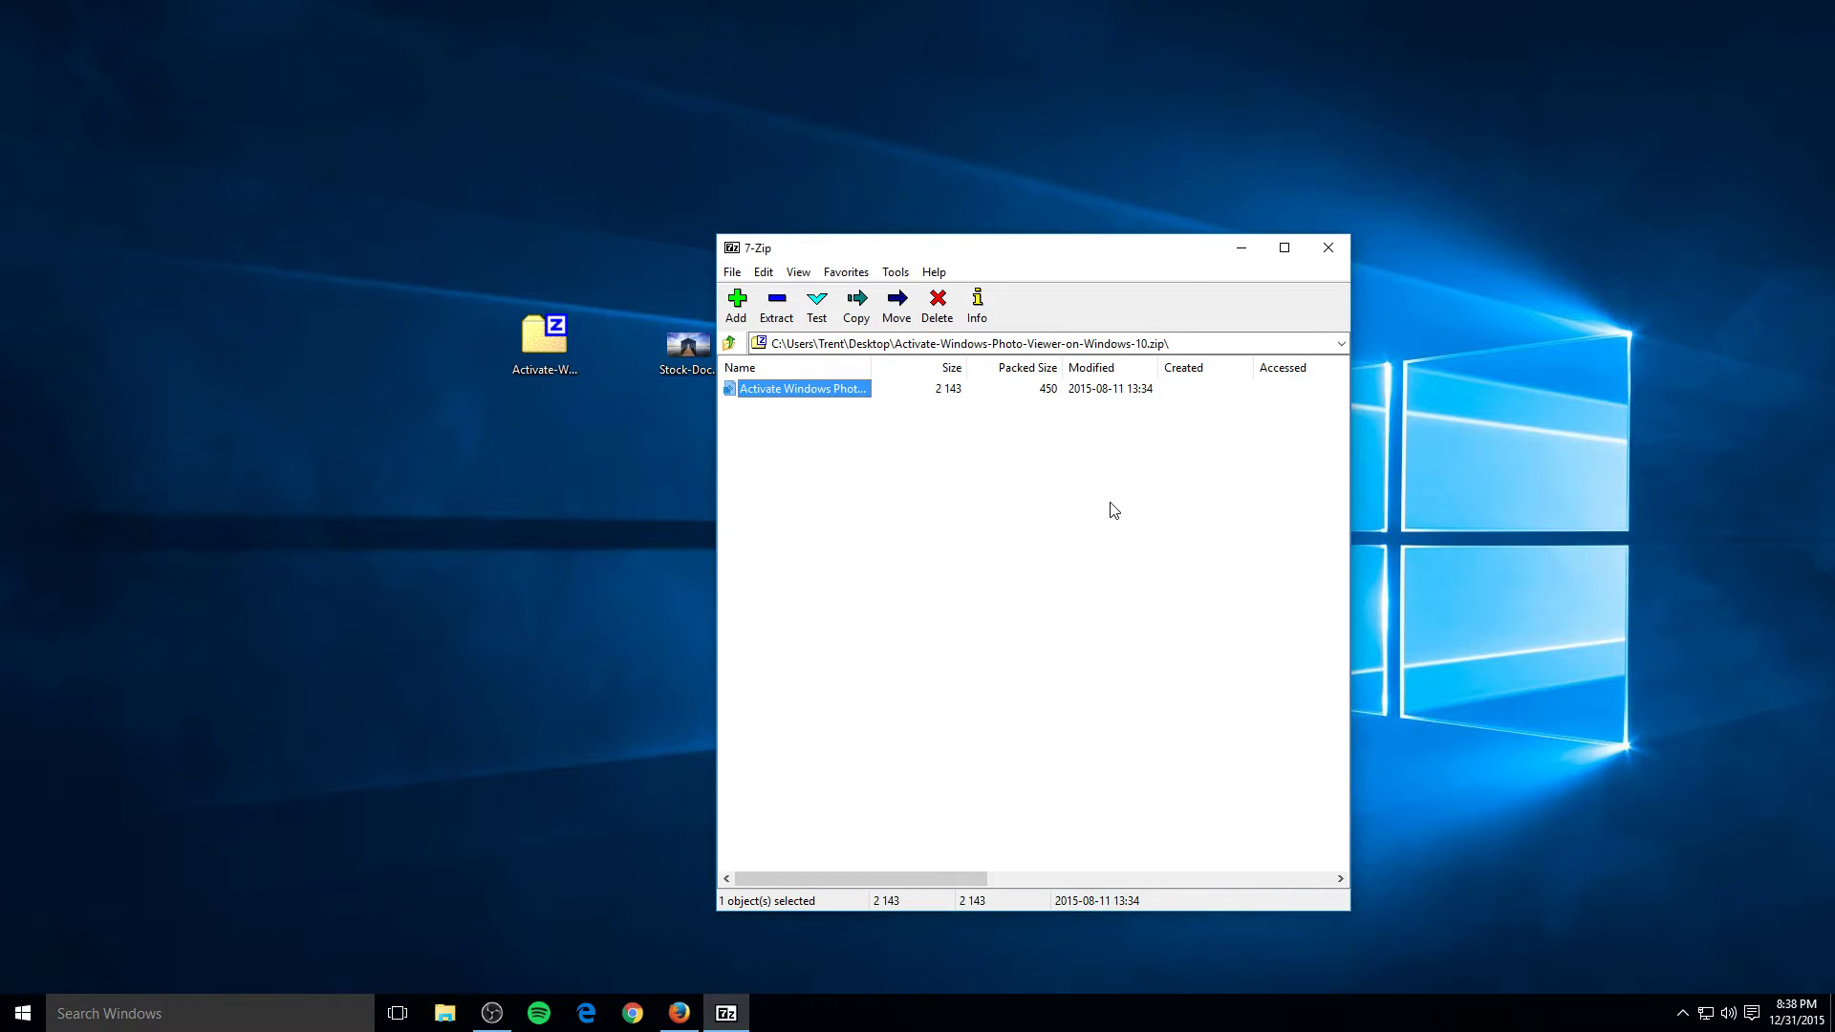
left_click(1328, 249)
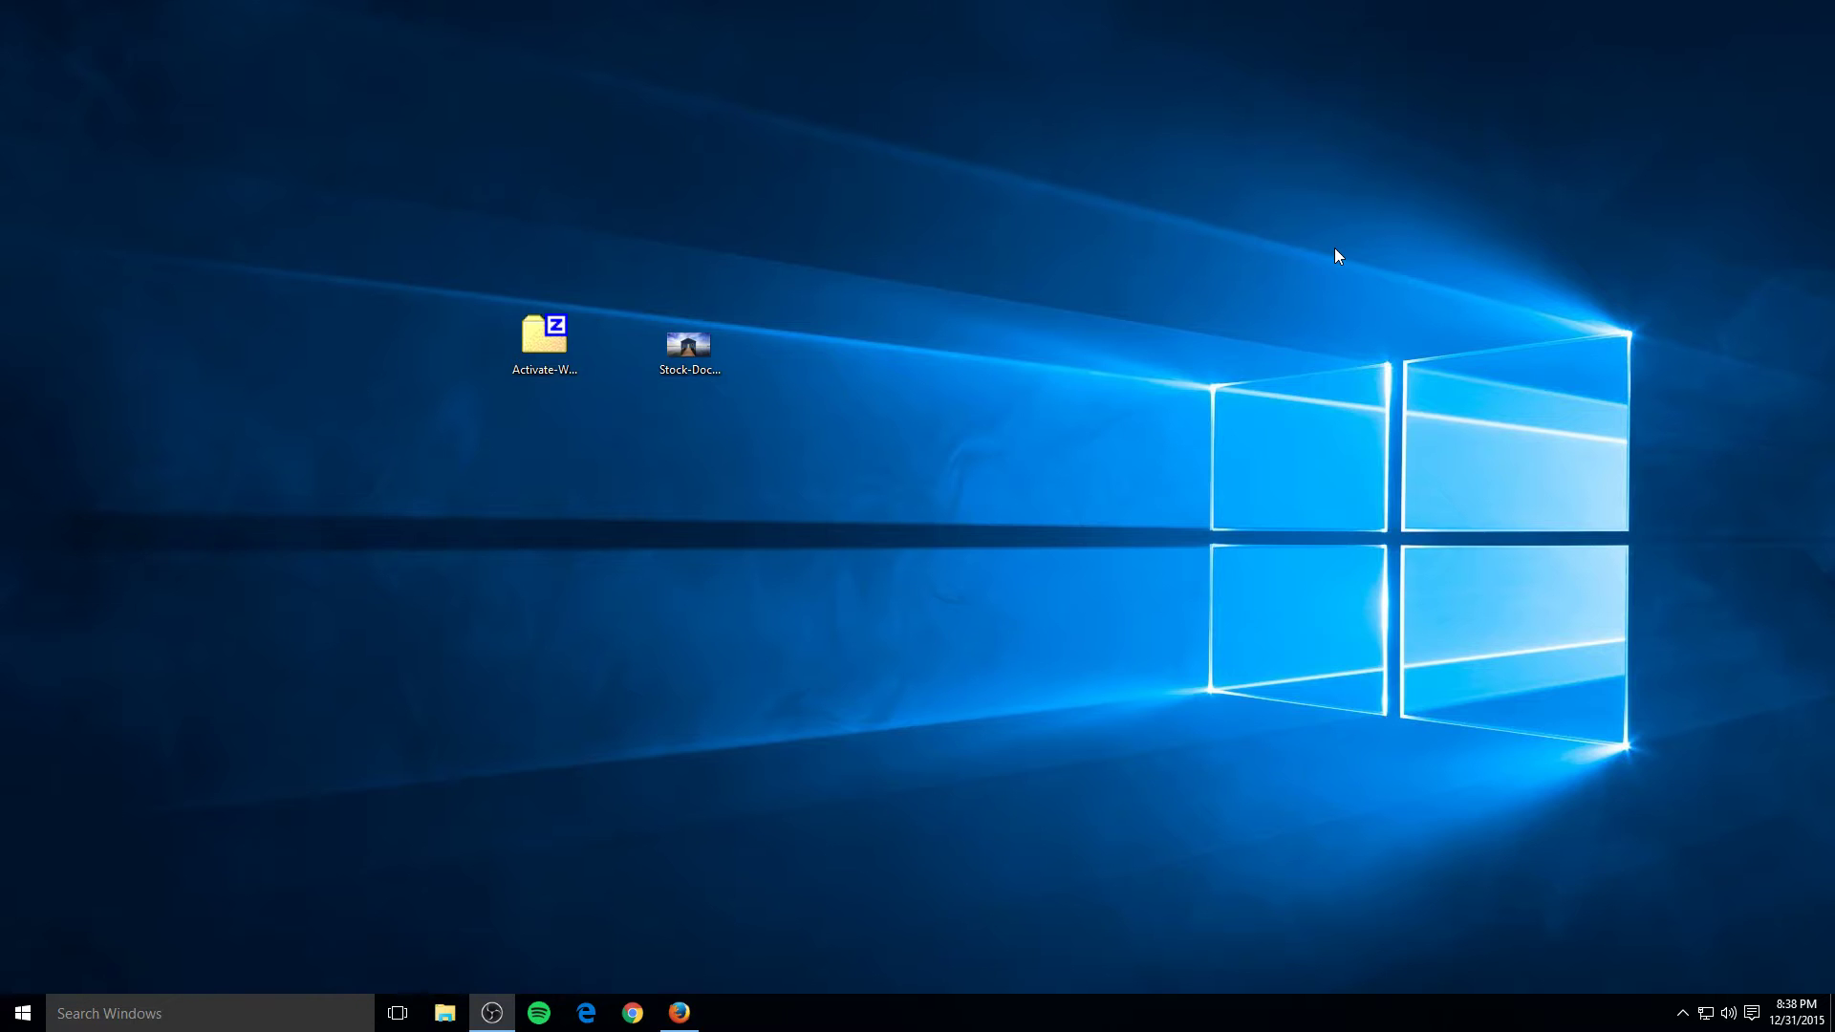
Pick Windows Photo Viewer in the Open with app list for Stock-Dock-House.jpg.
left_click(692, 350)
right_click(695, 350)
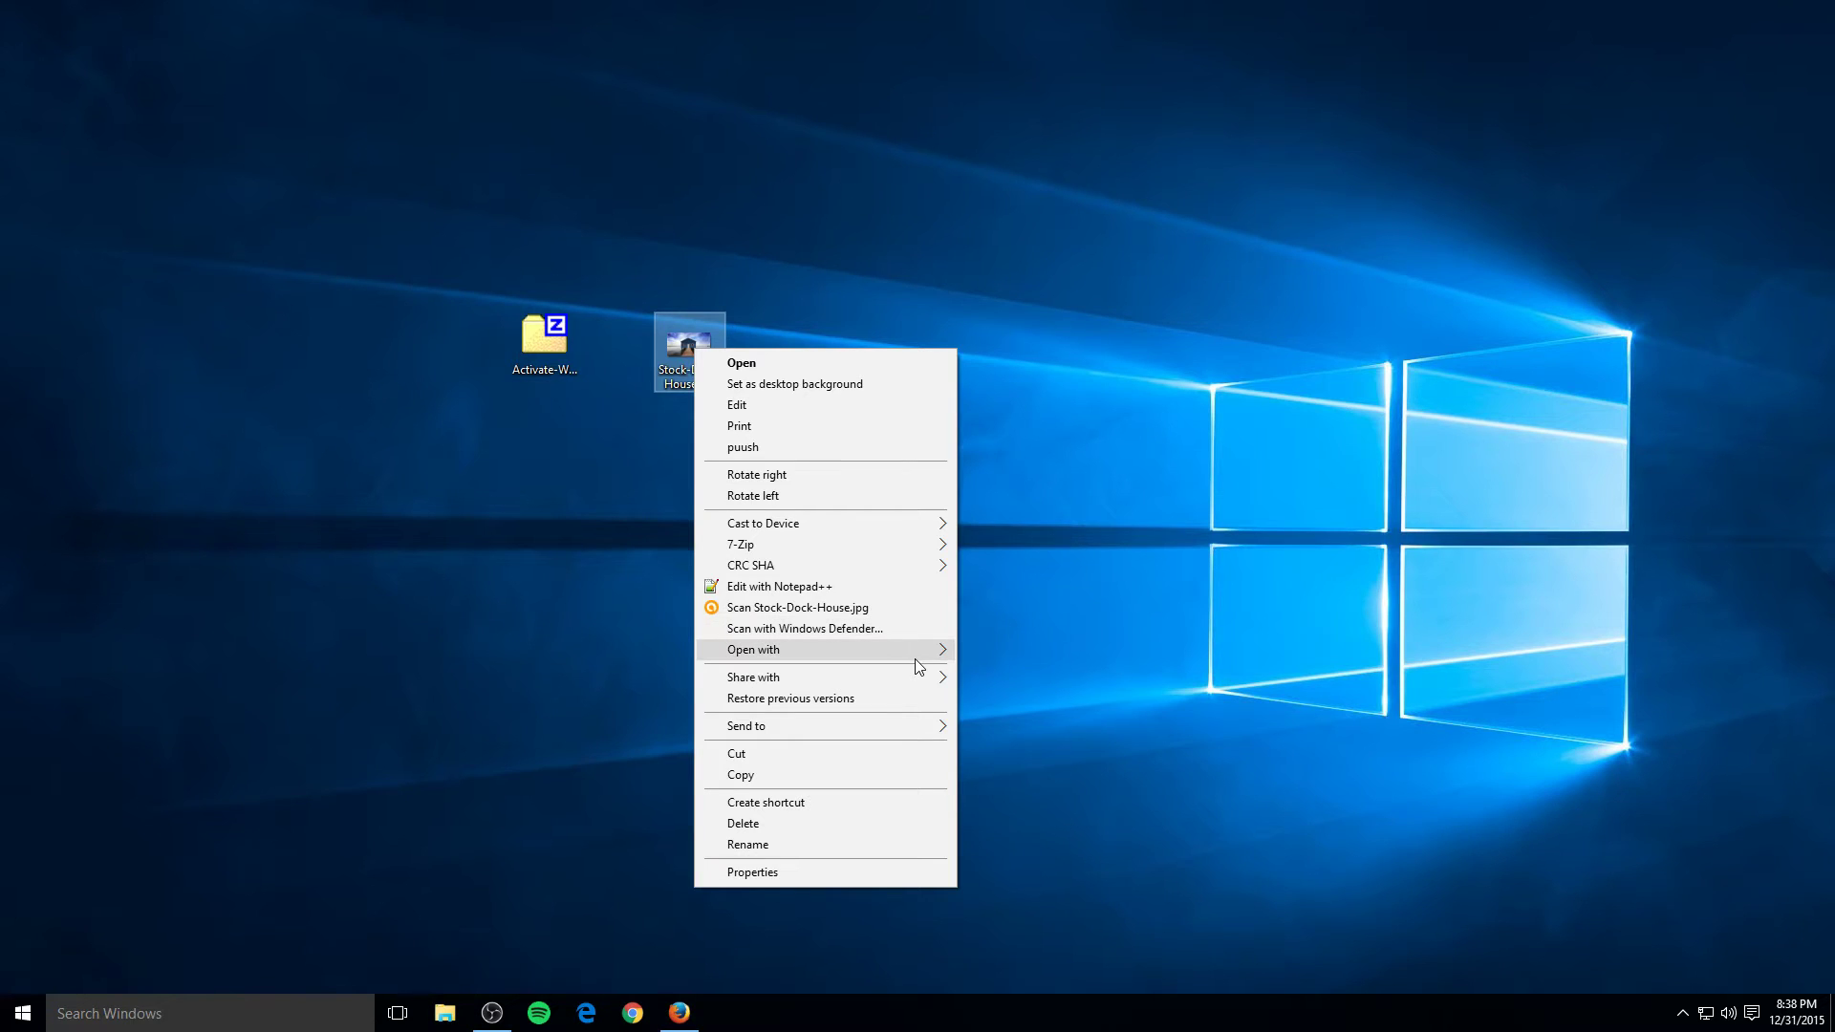
mouse_move(915, 657)
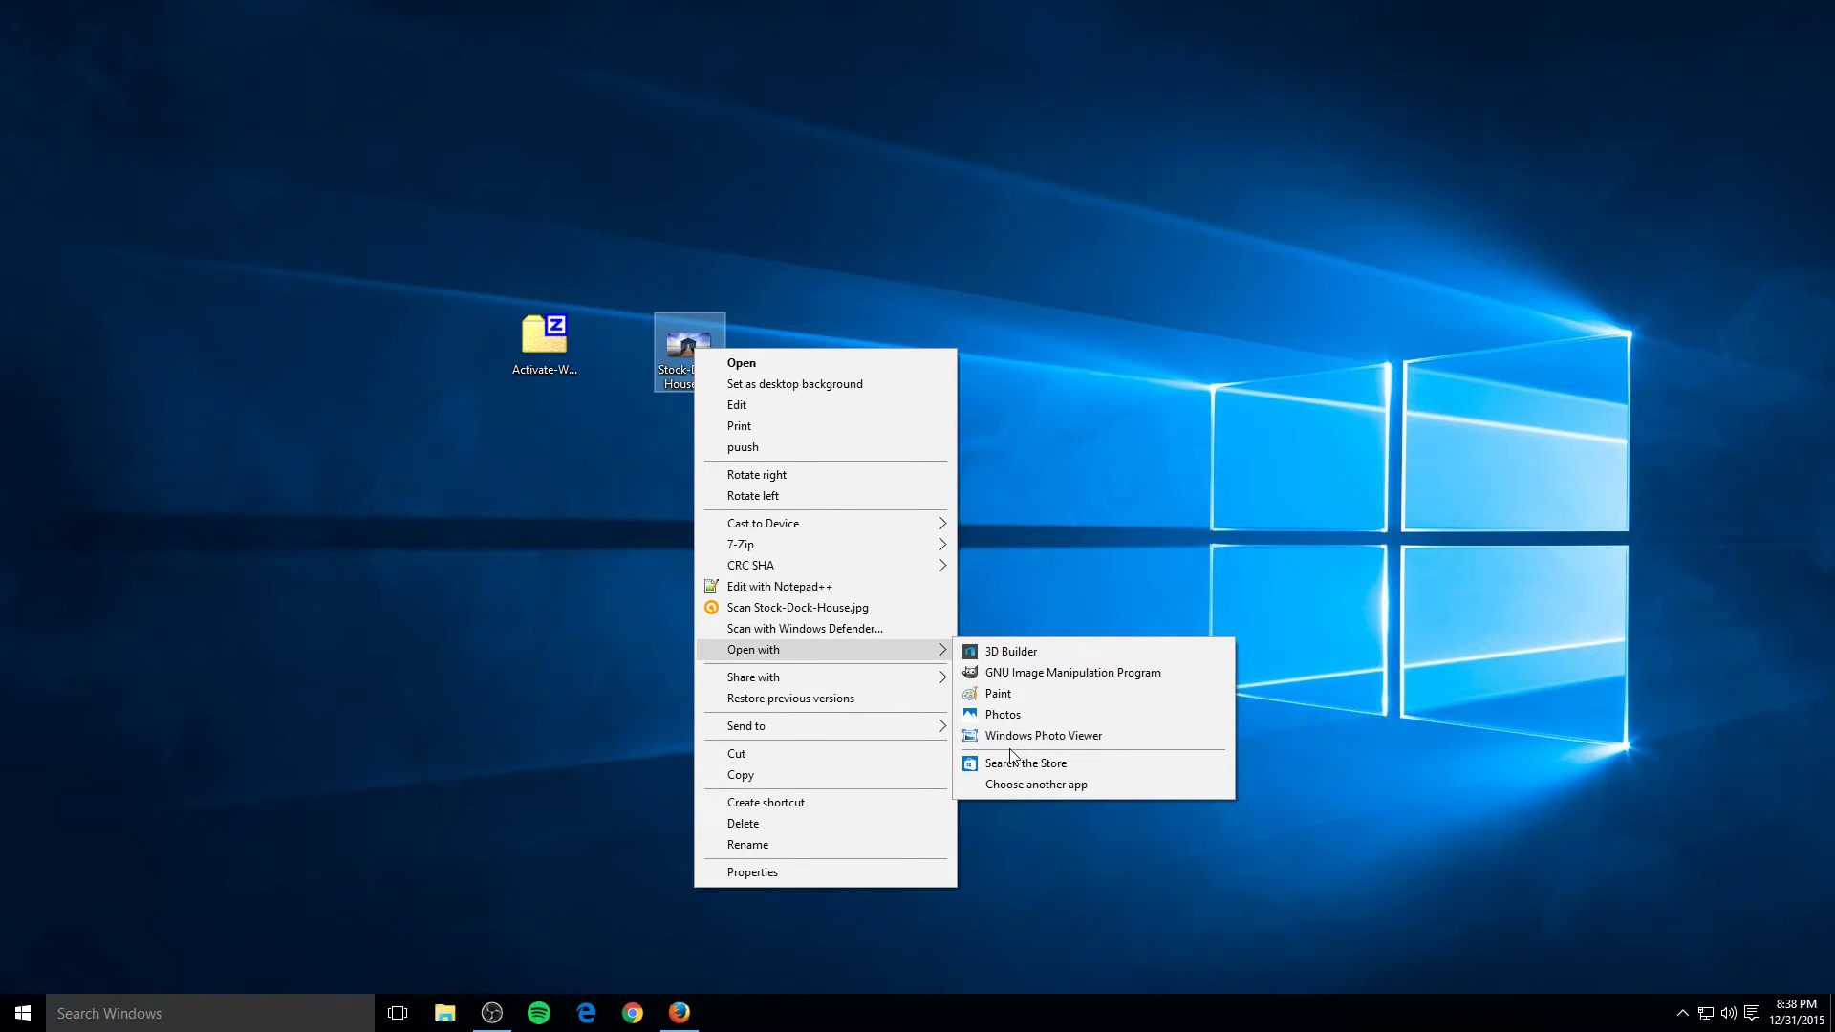
left_click(1061, 787)
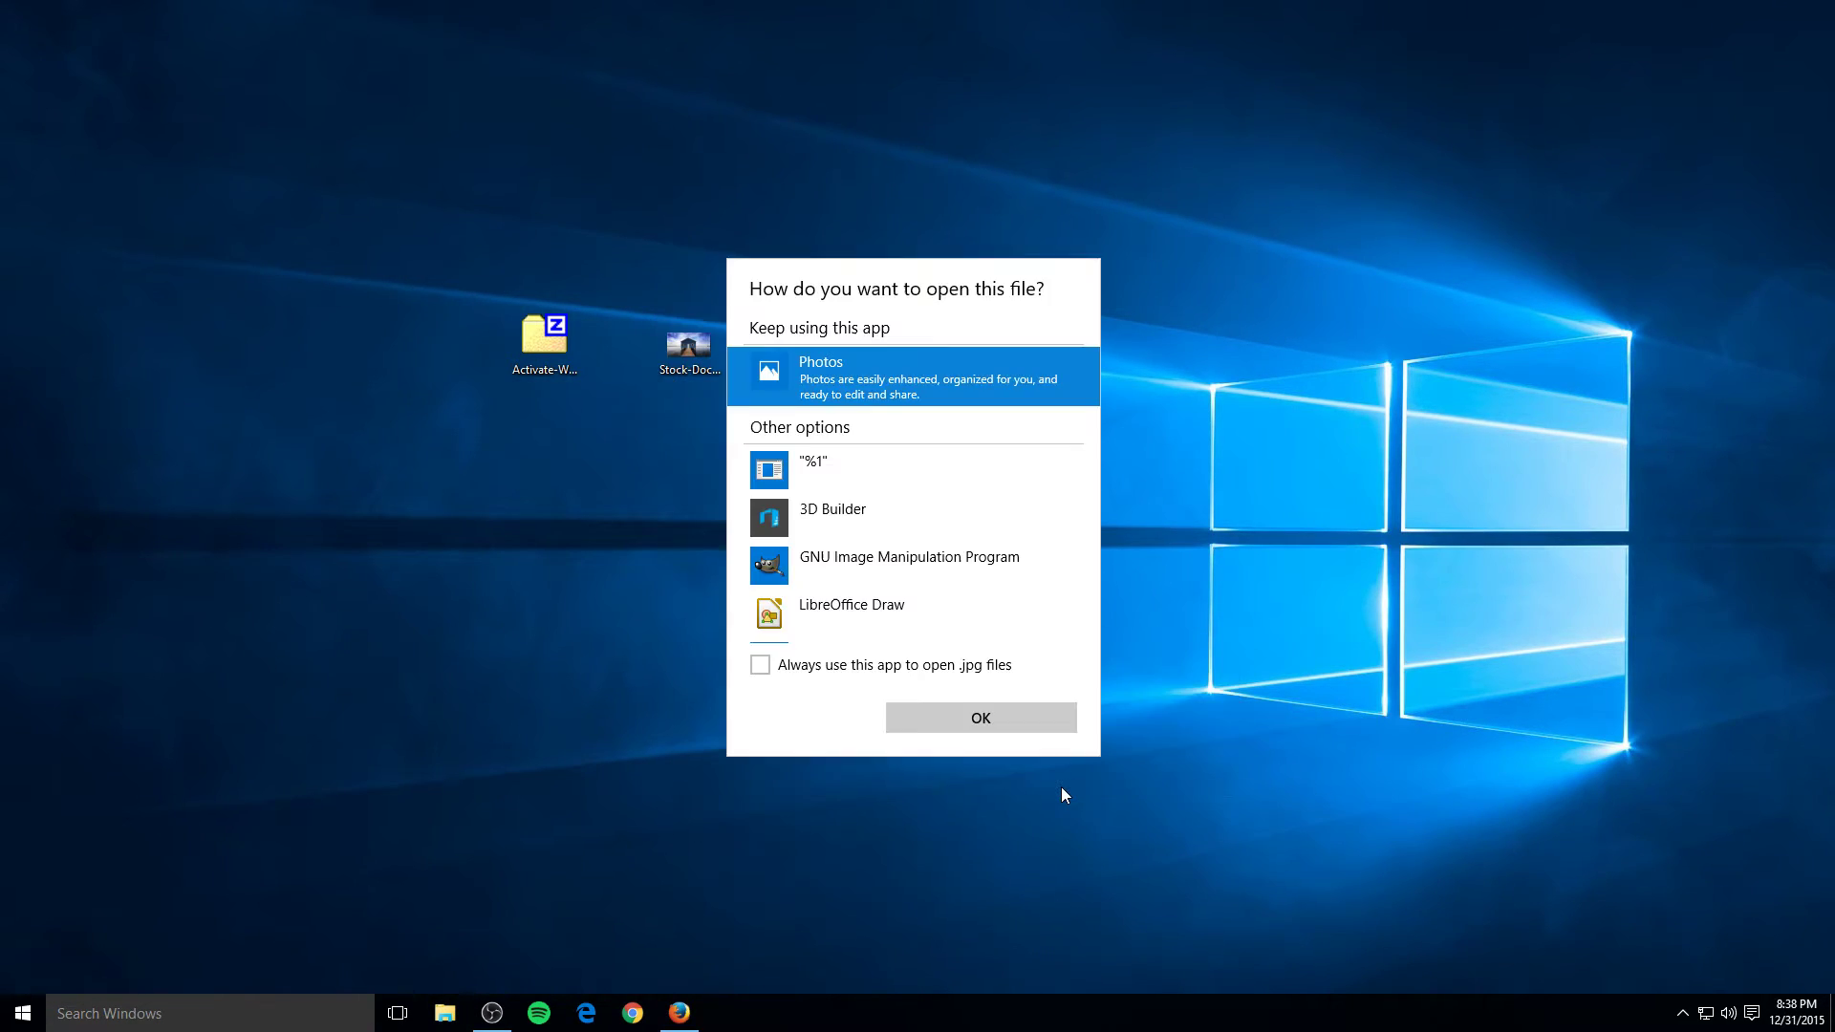
scroll(956, 603, "down", 3)
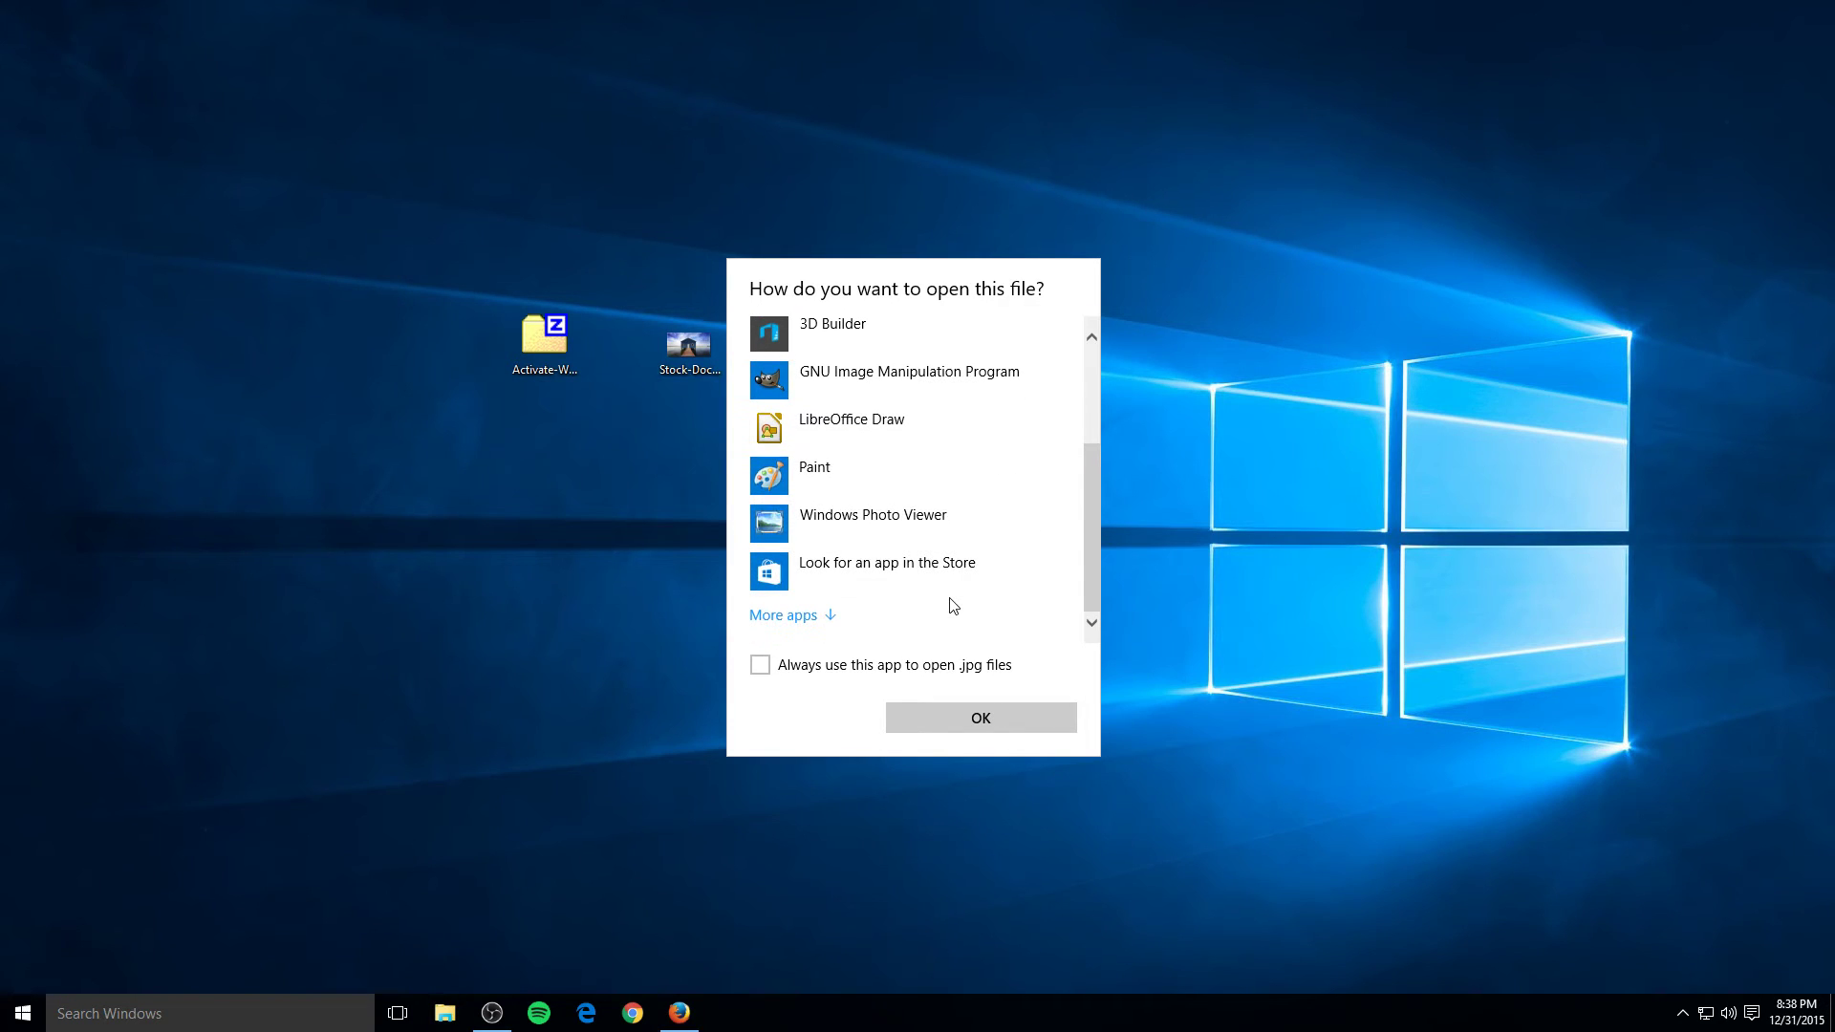
left_click(879, 516)
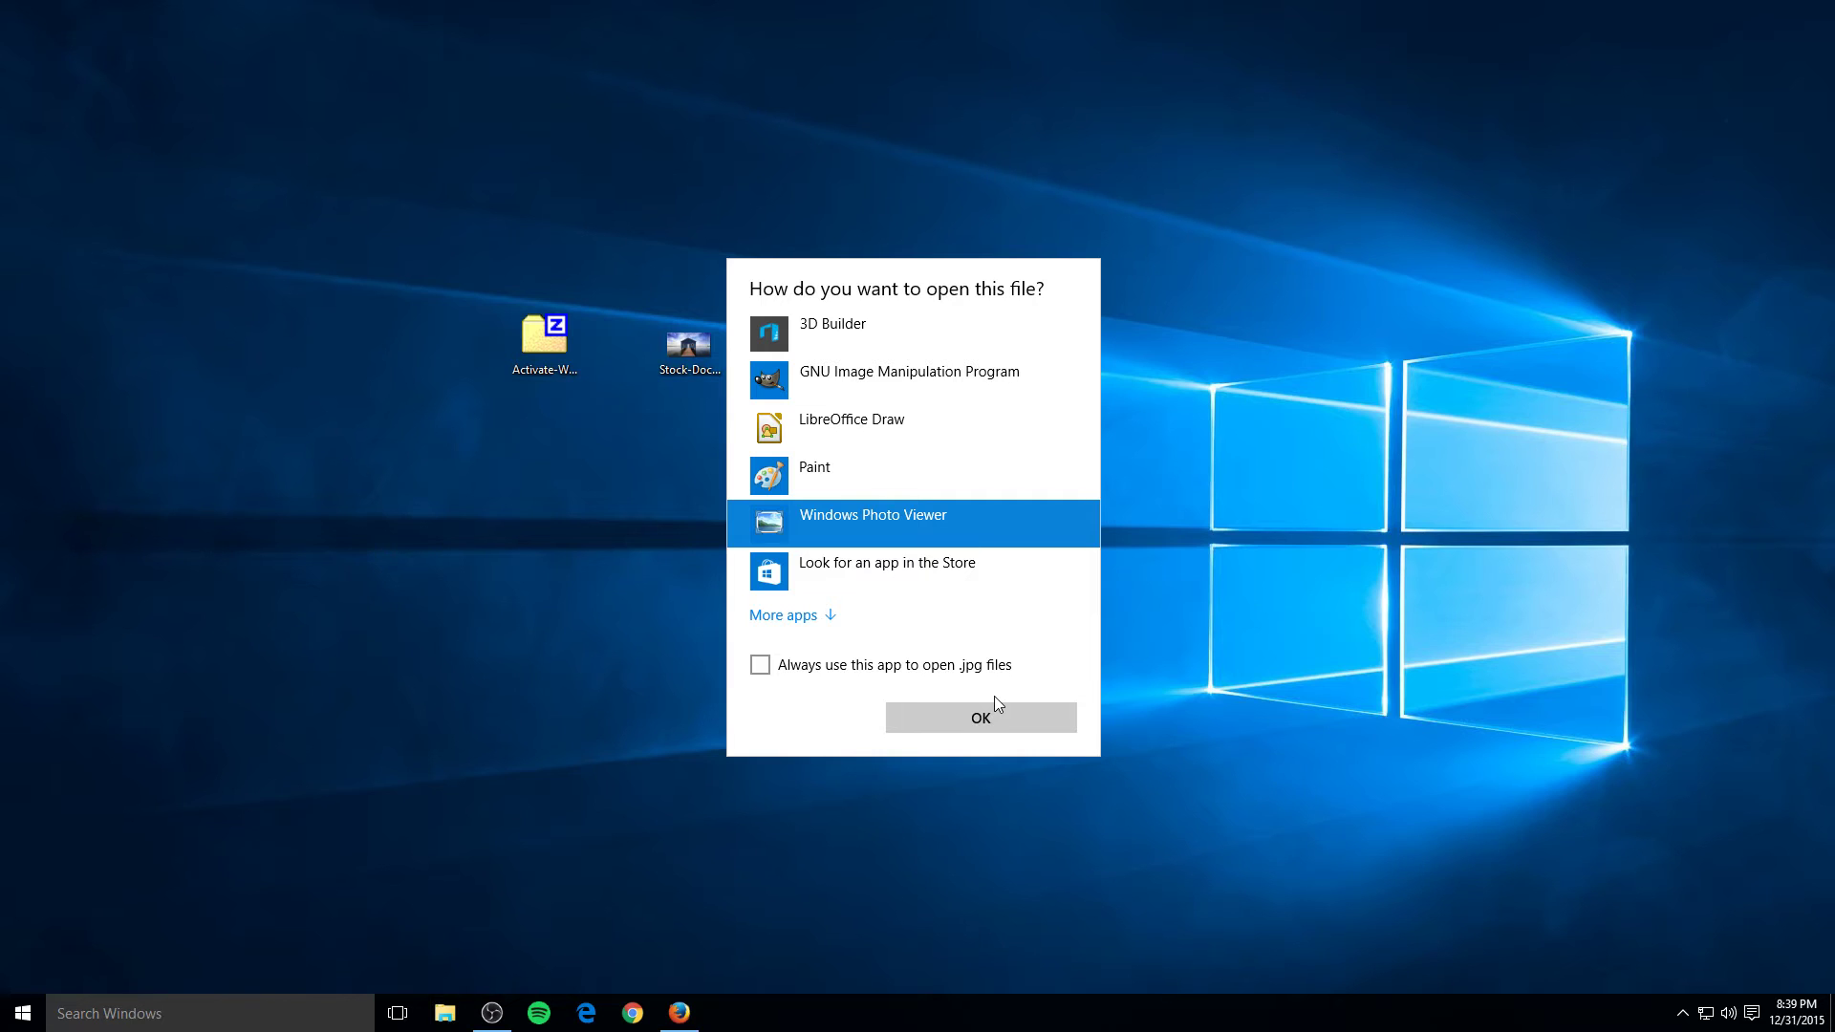
Make Windows Photo Viewer always open .jpg files, then reposition its window showing the dock-house photo.
left_click(760, 669)
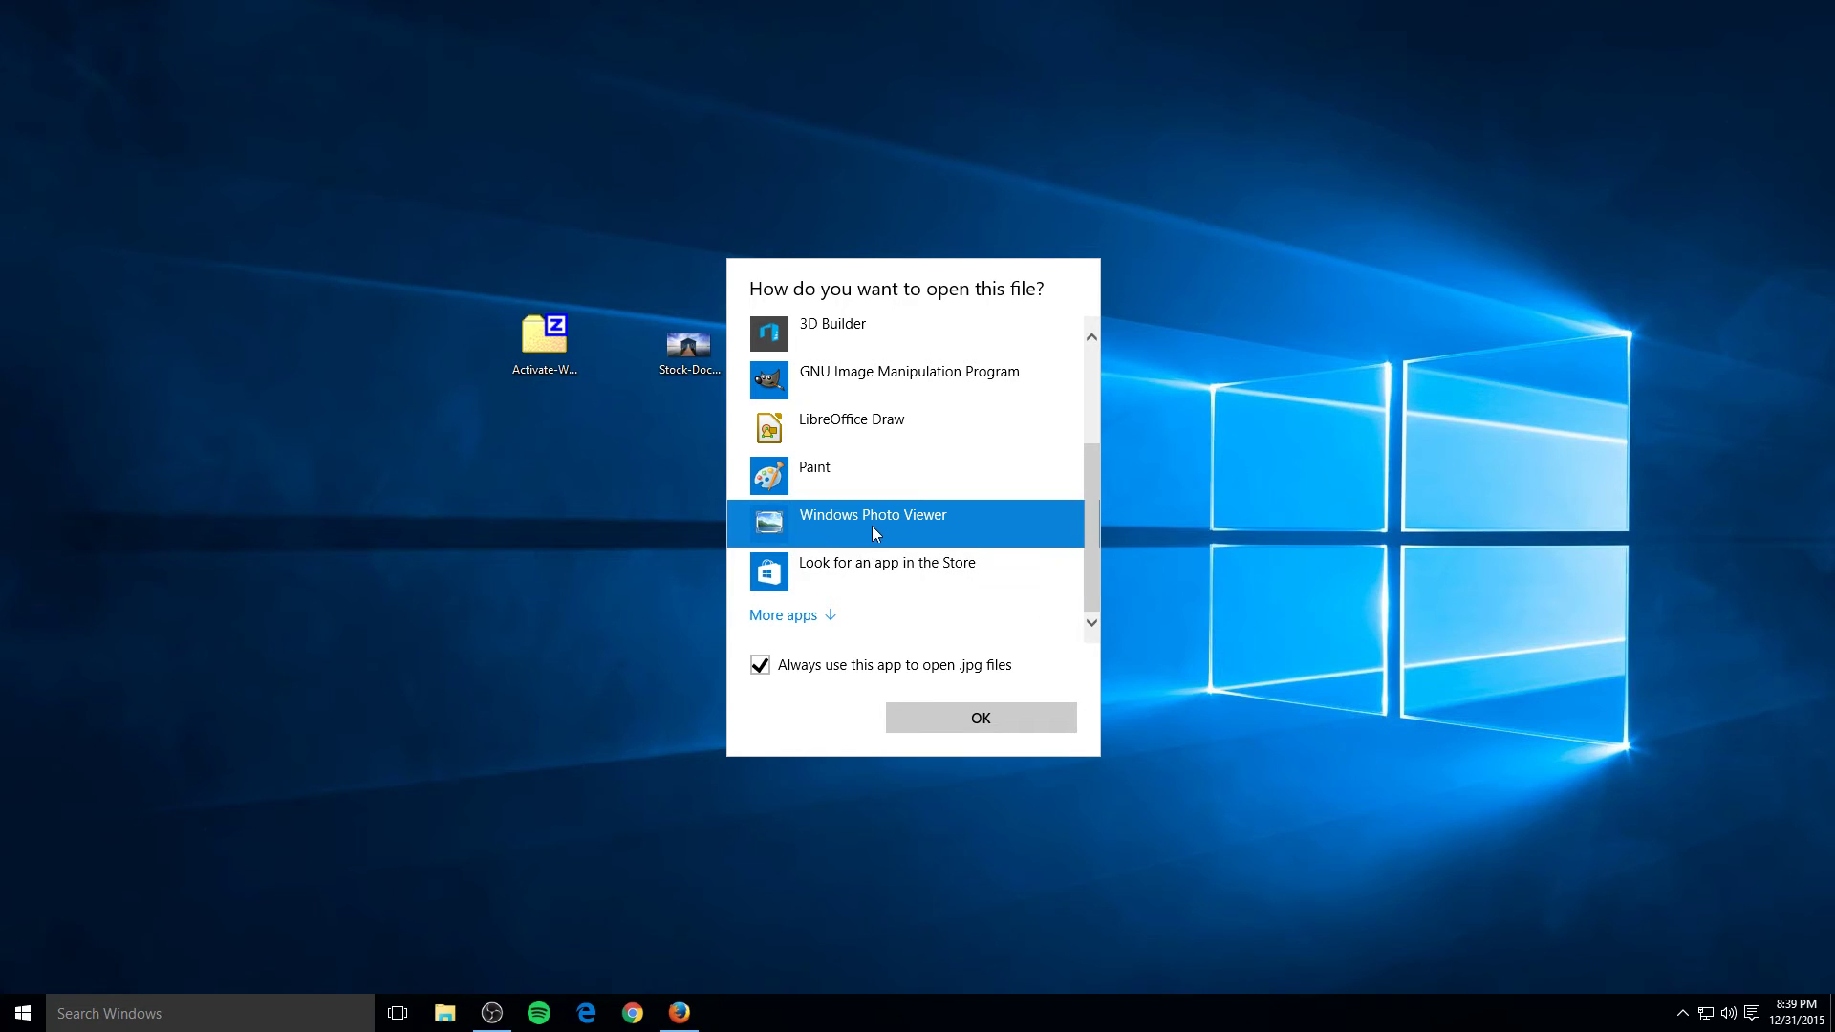
scroll(864, 518, "up", 4)
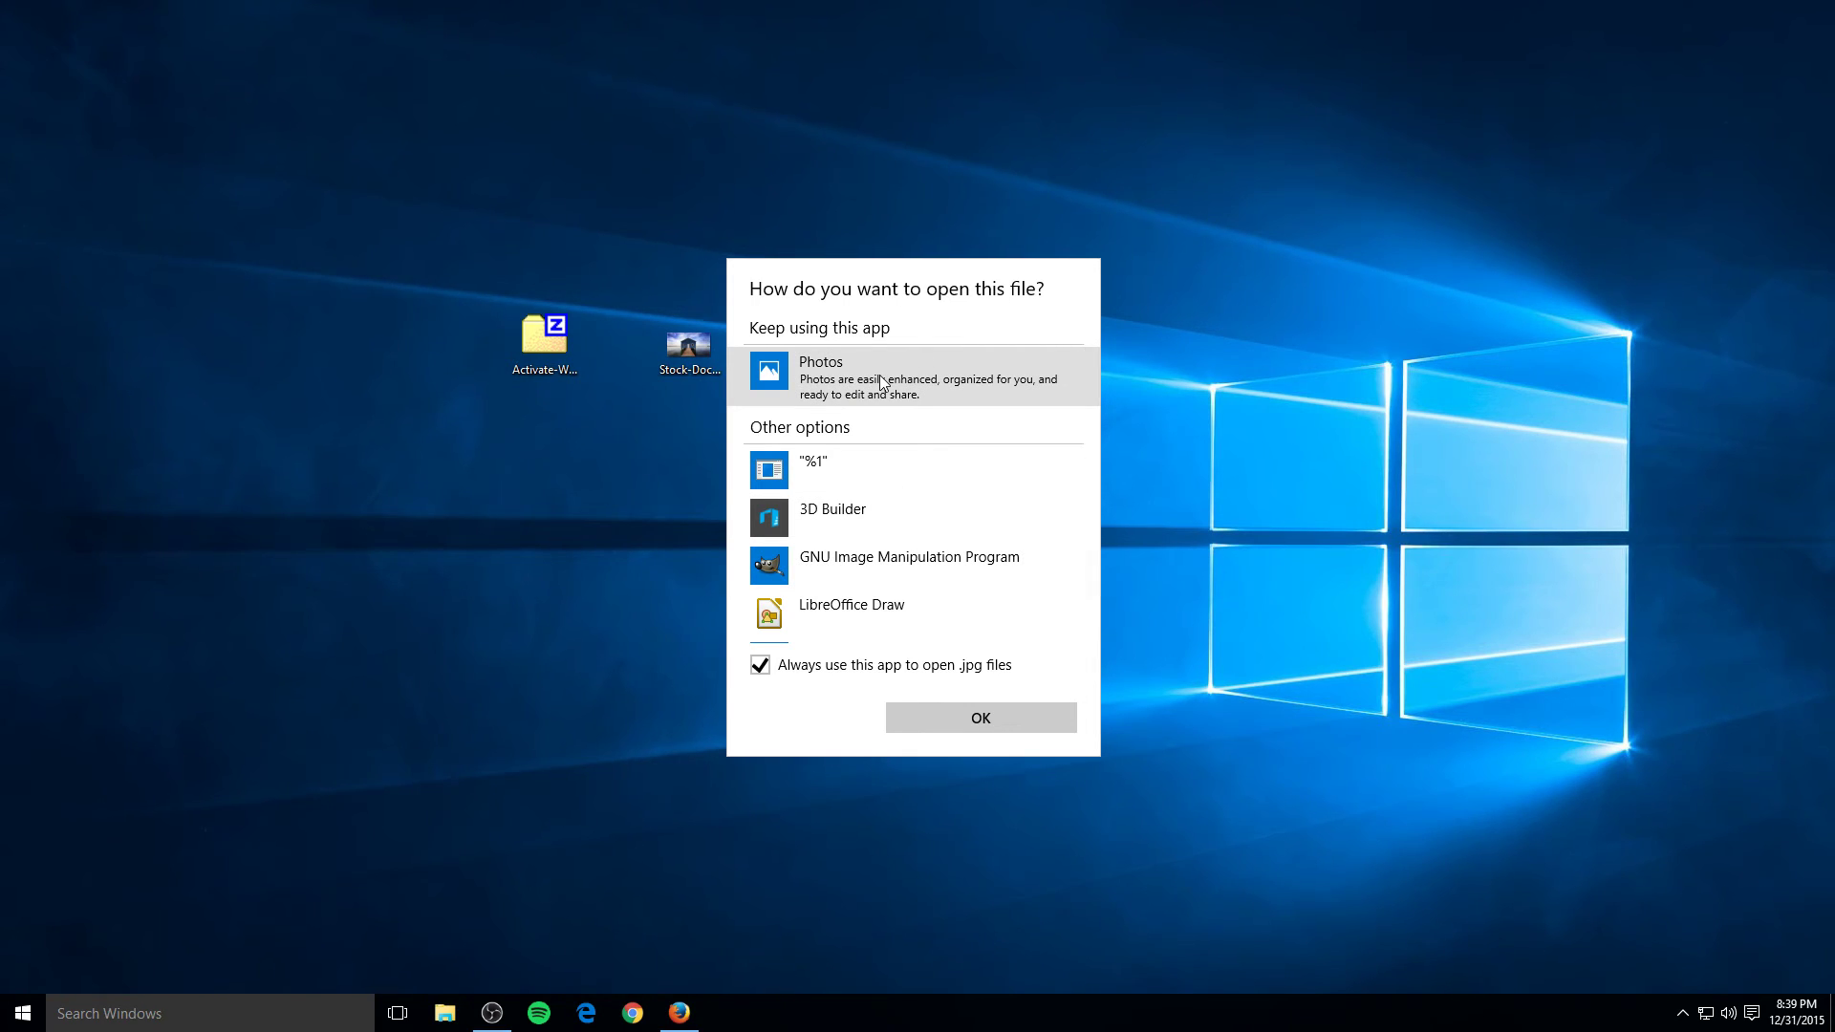
scroll(874, 406, "down", 4)
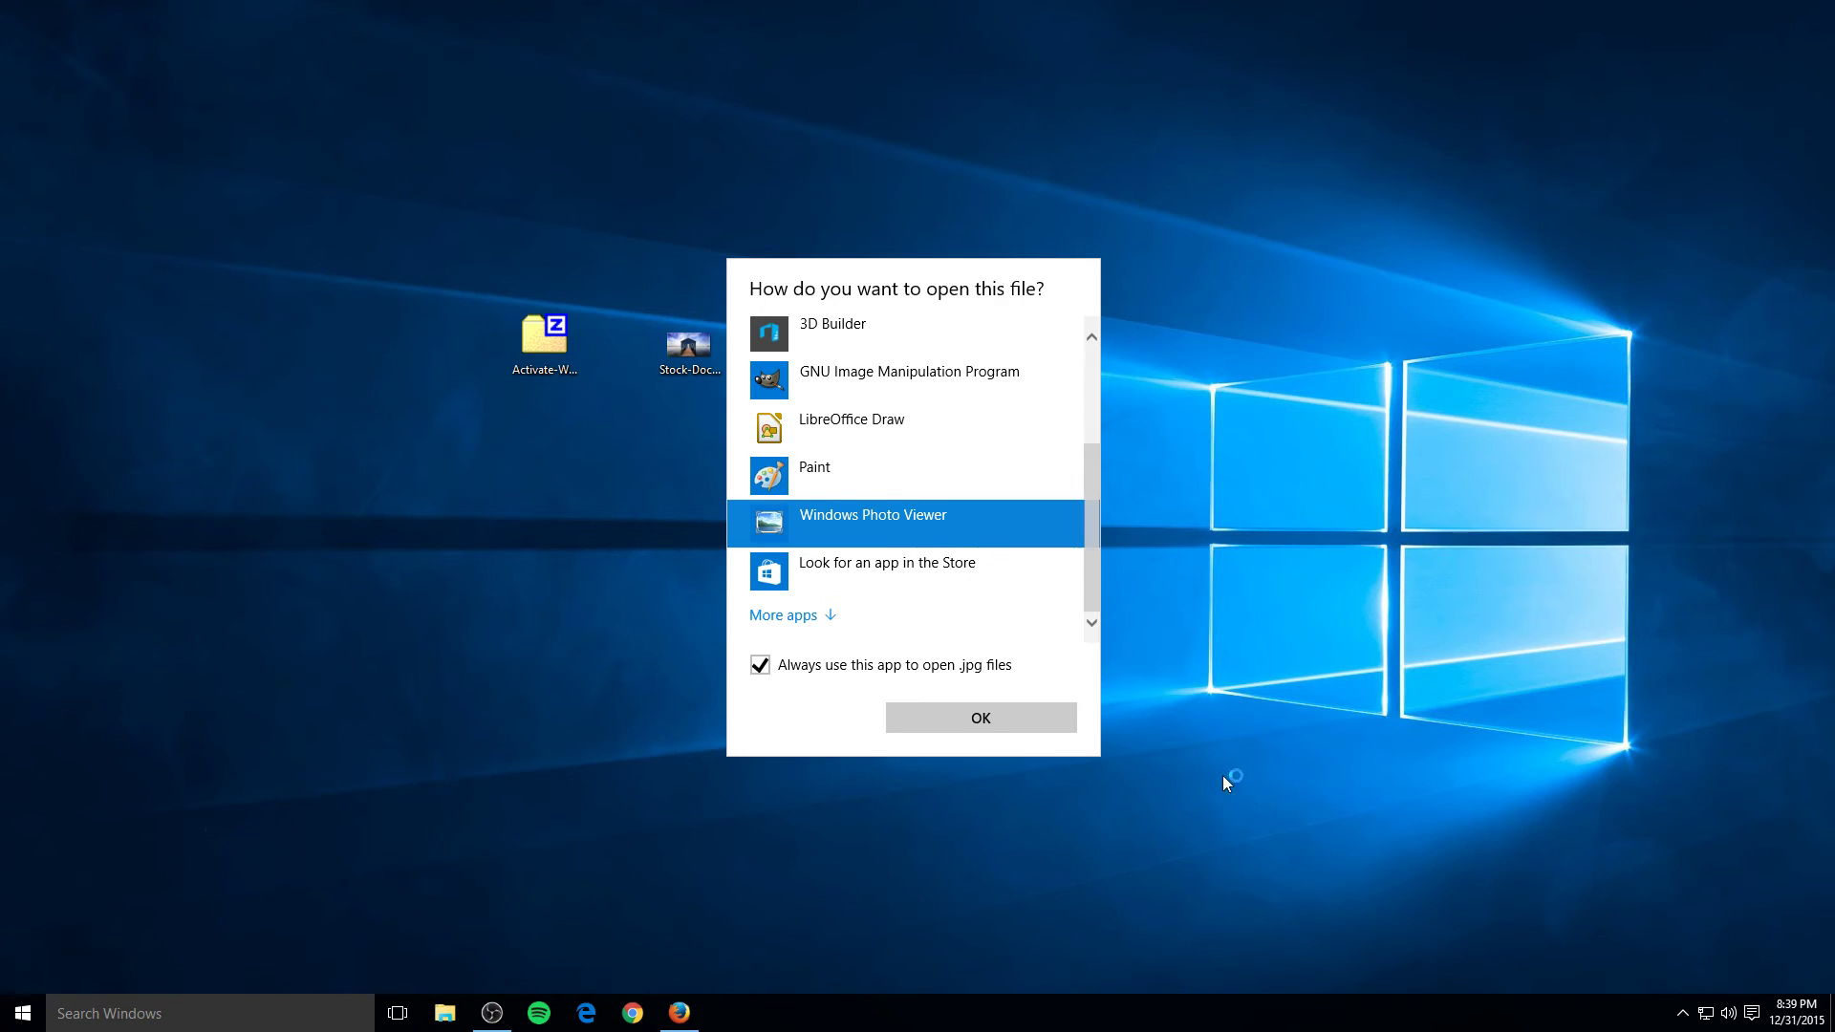
left_click(1047, 726)
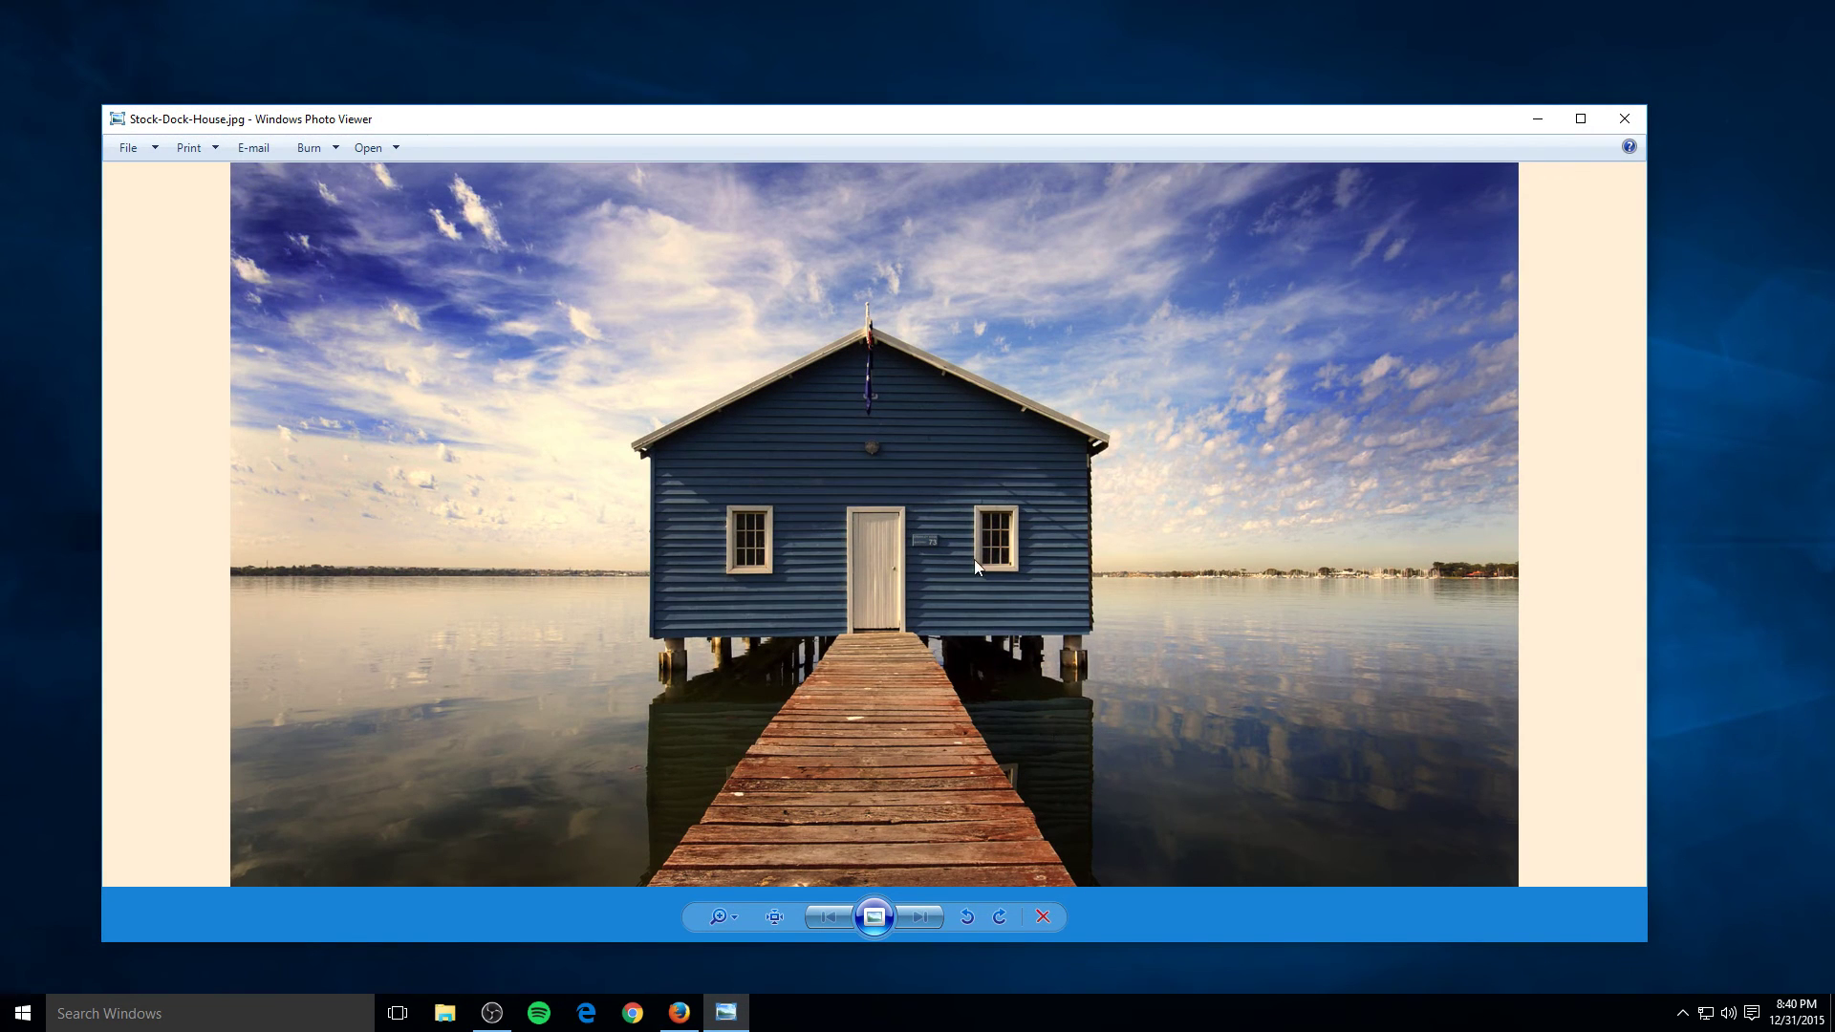
left_click_drag(606, 130, 635, 106)
Close the Windows Photo Viewer window showing Stock-Dock-House.jpg.
left_click(1652, 95)
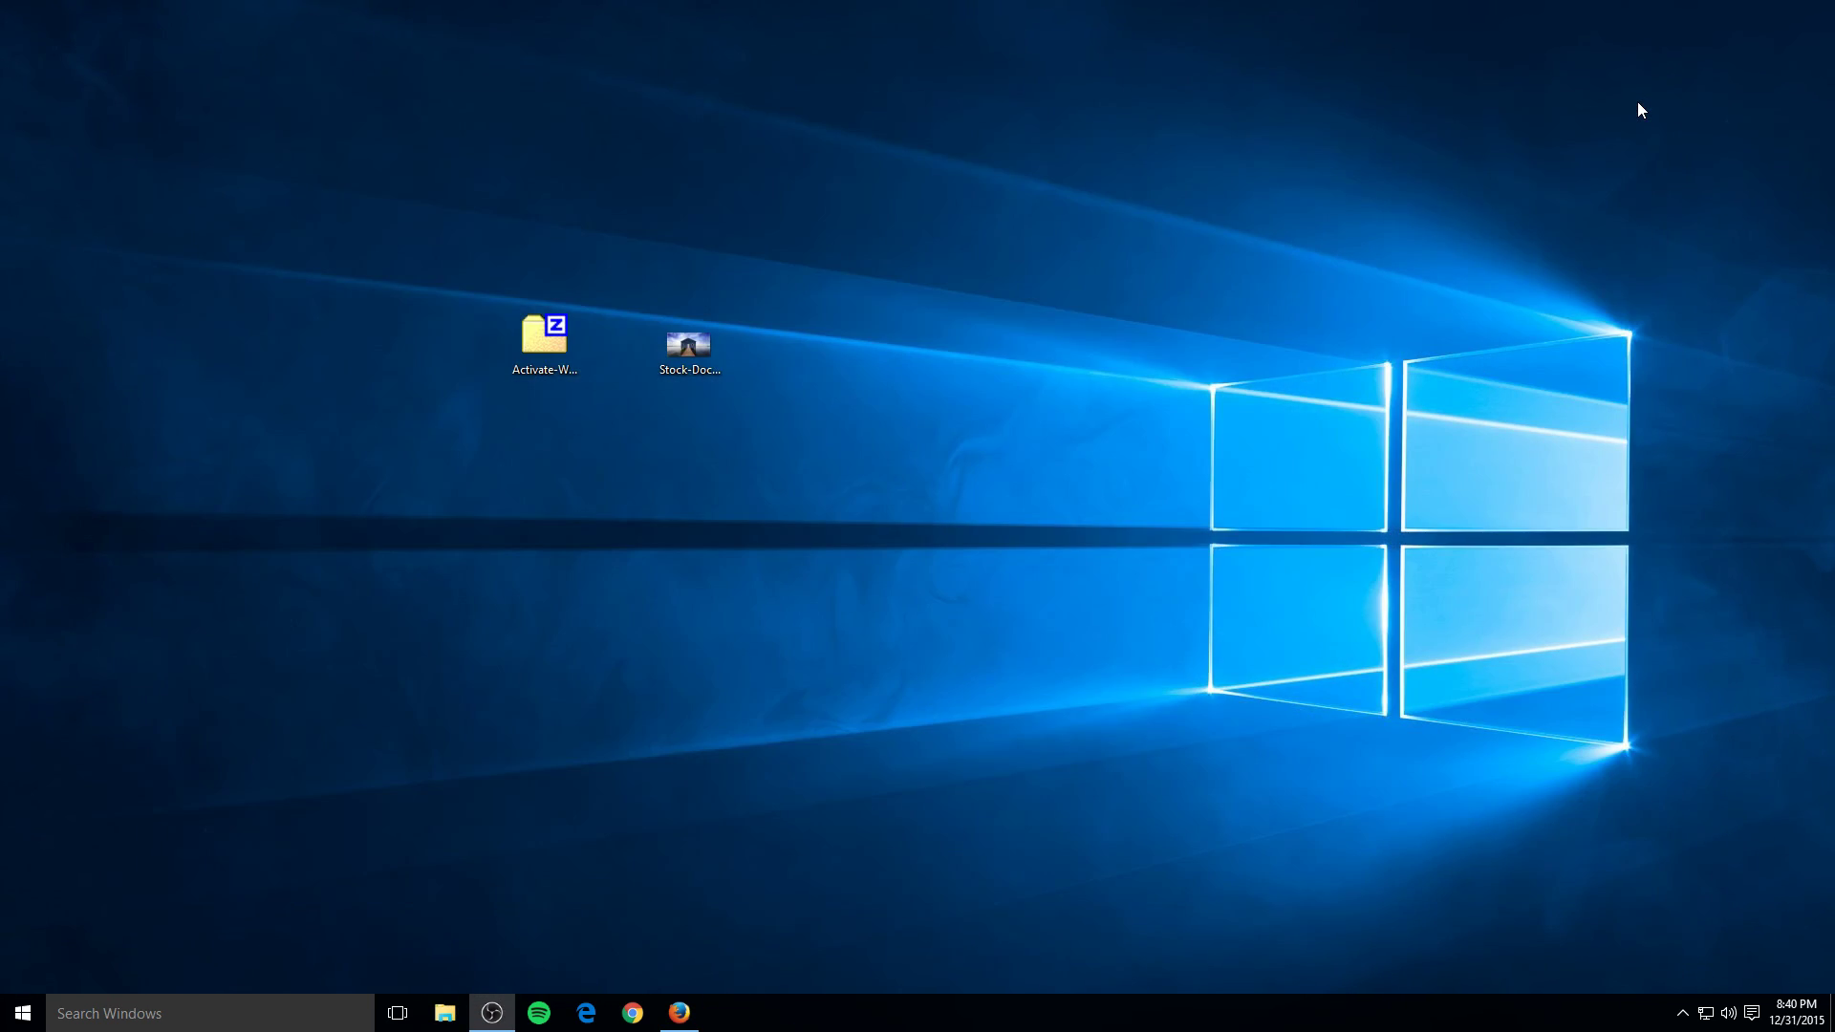